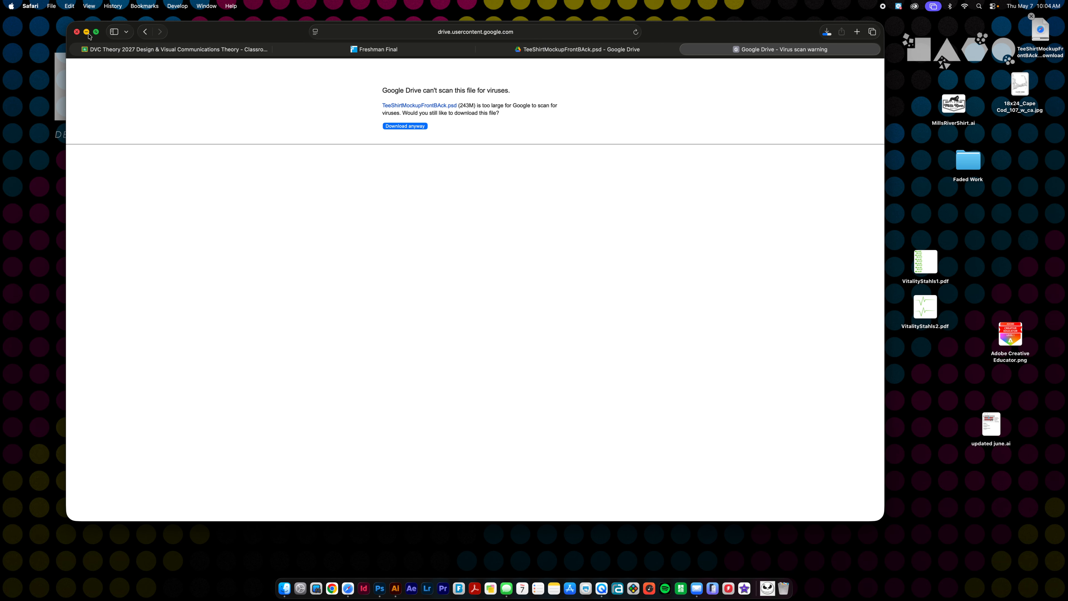
Step: Minimize the browser and open the downloaded TeeShirtMockupFrontBAck.psd from the desktop in Photoshop
{"action": "left_click", "coordinate": [86, 32]}
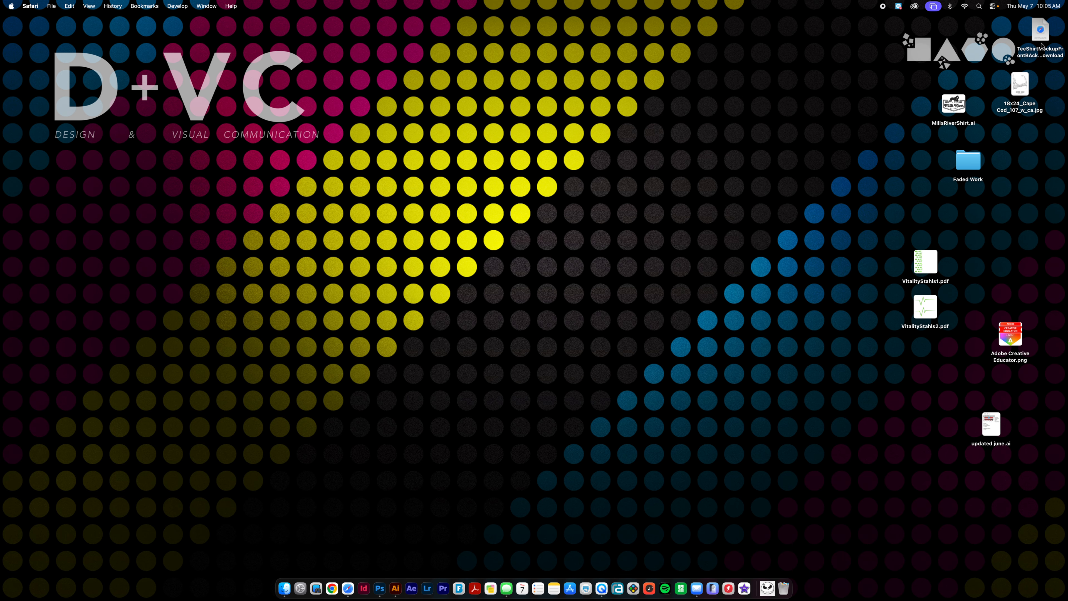
{"action": "left_click_drag", "start_coordinate": [1041, 40], "coordinate": [380, 586]}
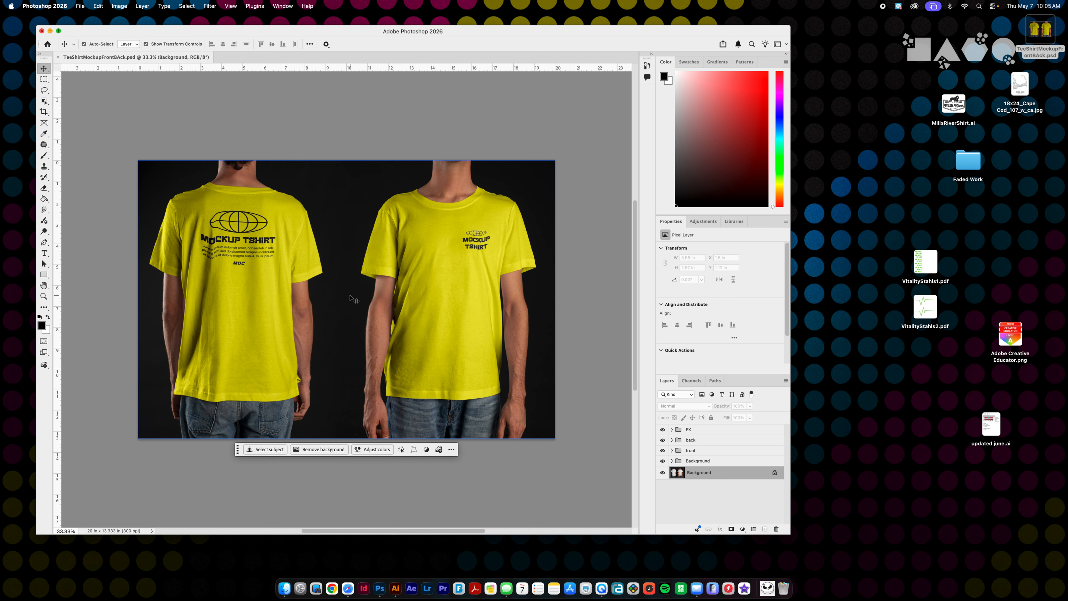
Step: Toggle the FX, back, front and Background groups off and on to examine what each contributes to the mockup
{"action": "left_click", "coordinate": [681, 450]}
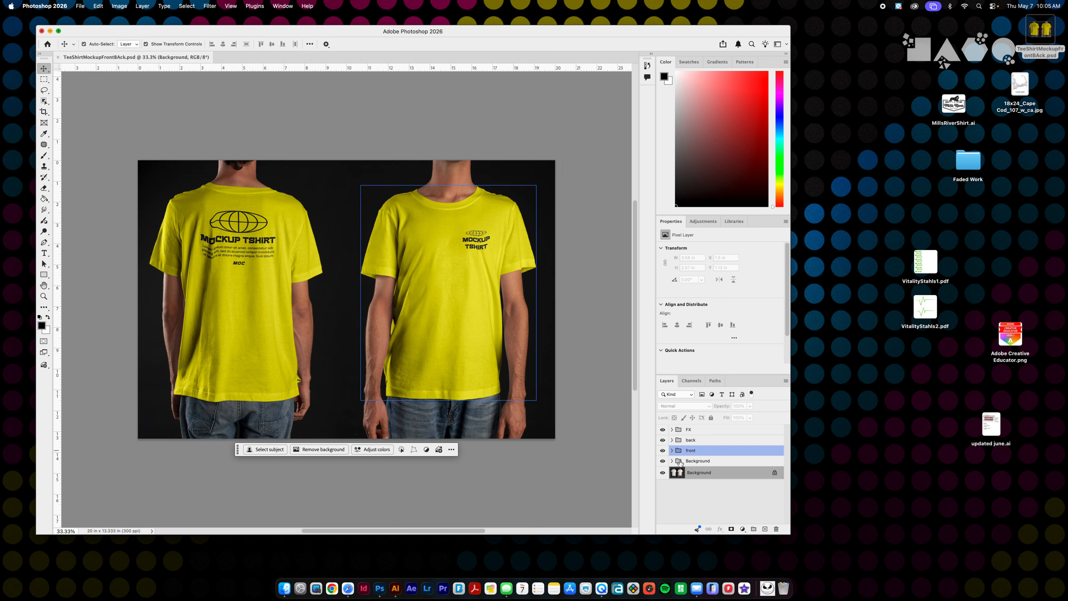
{"action": "left_click", "coordinate": [669, 439]}
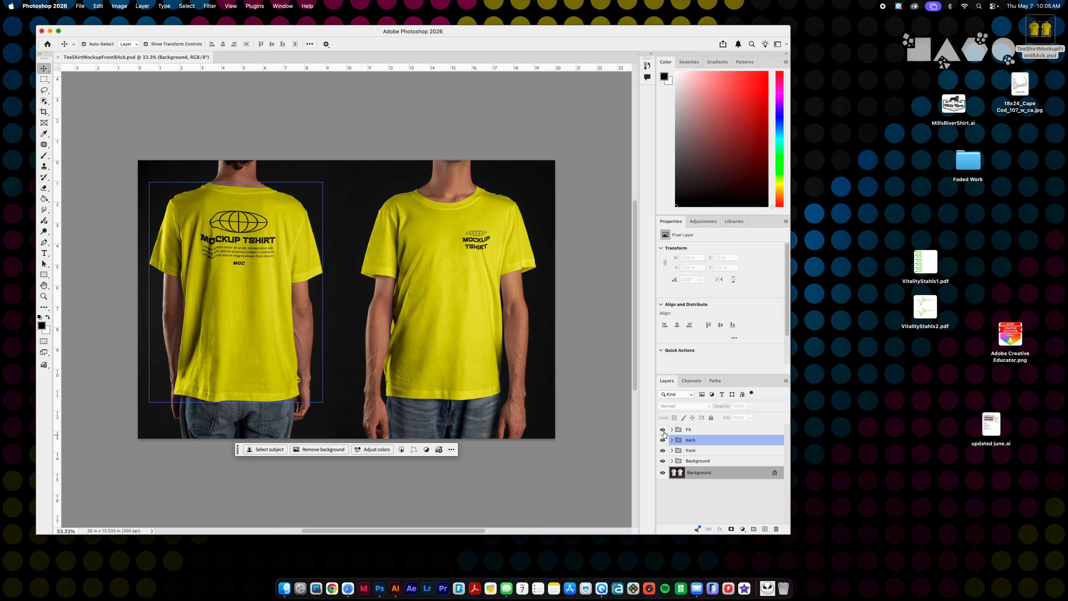
{"action": "left_click", "coordinate": [662, 430]}
{"action": "left_click", "coordinate": [663, 430]}
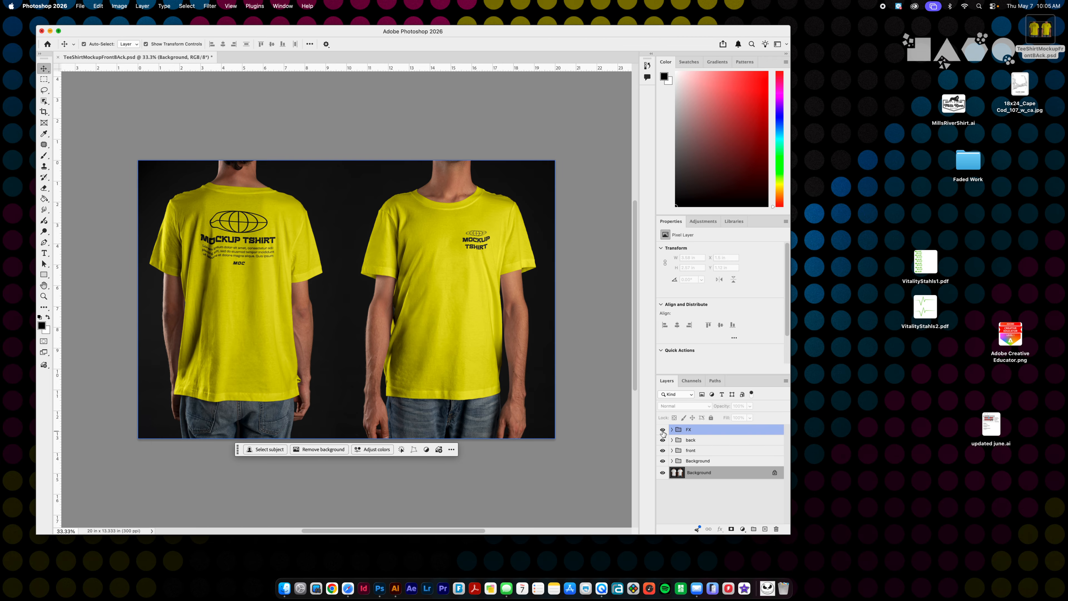
{"action": "left_click", "coordinate": [663, 439]}
{"action": "left_click", "coordinate": [662, 440]}
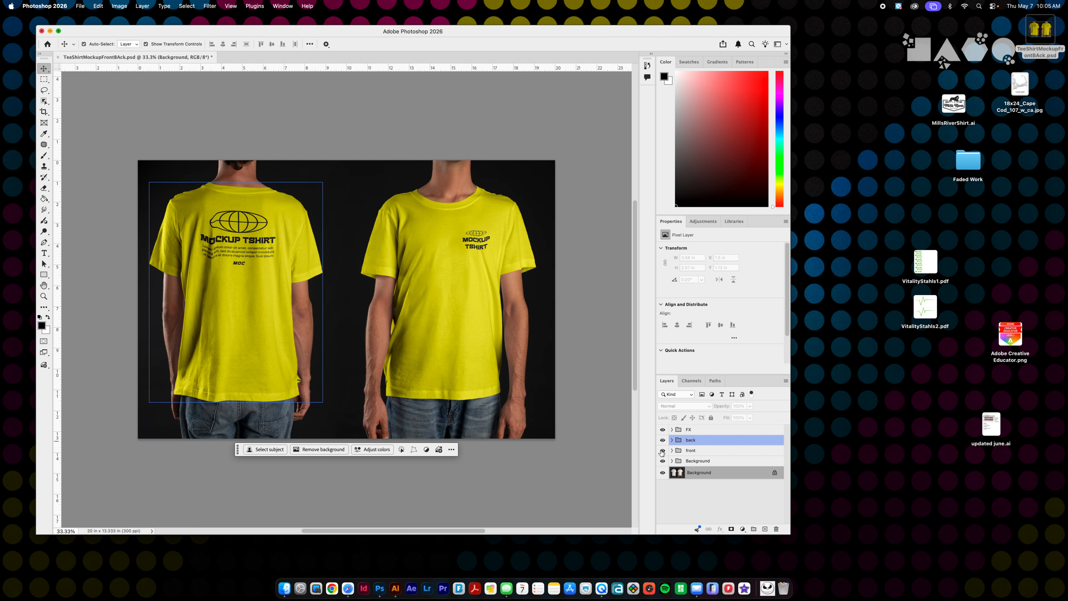
{"action": "left_click", "coordinate": [662, 449]}
{"action": "left_click", "coordinate": [663, 450]}
{"action": "left_click", "coordinate": [663, 460]}
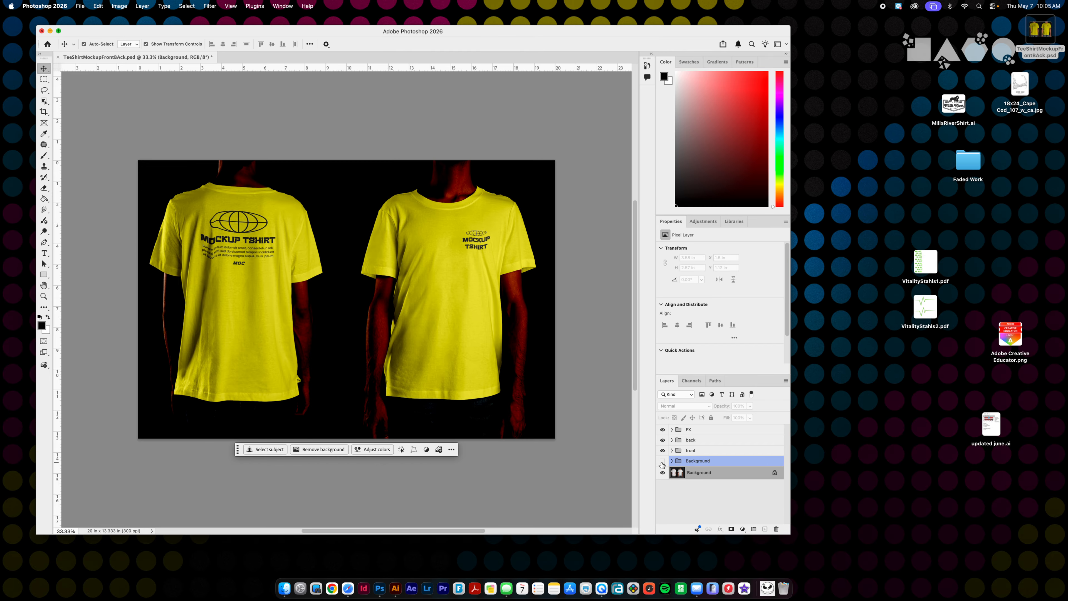
{"action": "left_click", "coordinate": [663, 461]}
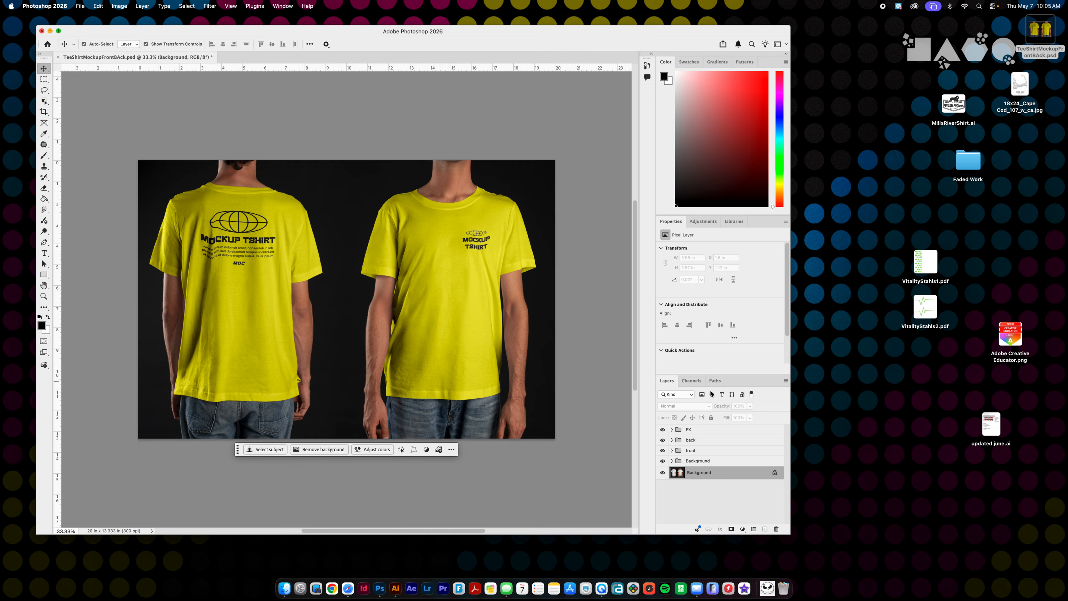
{"action": "left_click", "coordinate": [689, 440]}
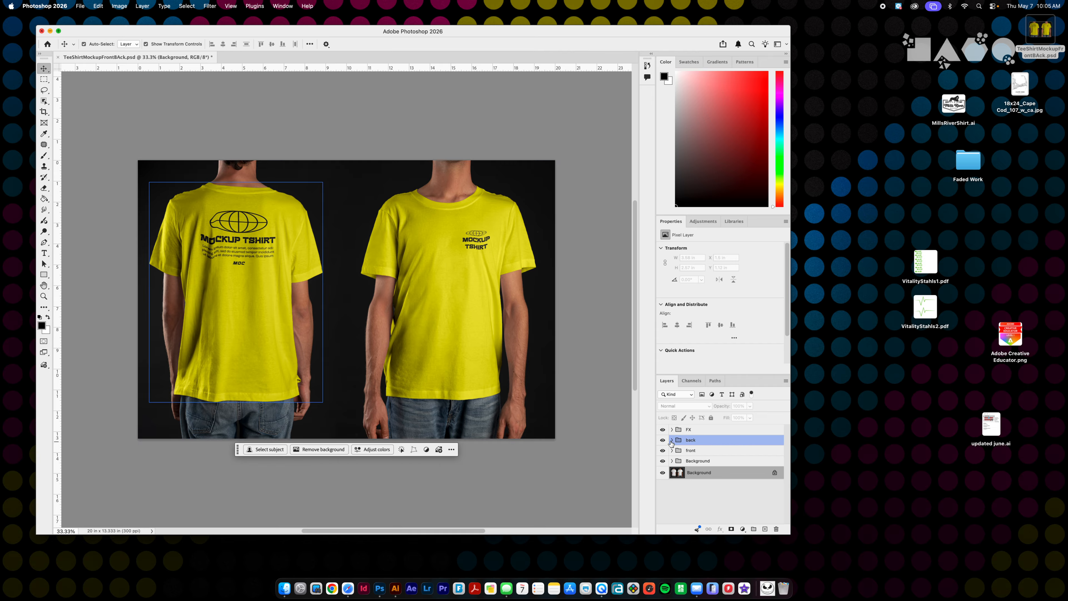
{"action": "left_click", "coordinate": [673, 450]}
{"action": "left_click", "coordinate": [662, 451]}
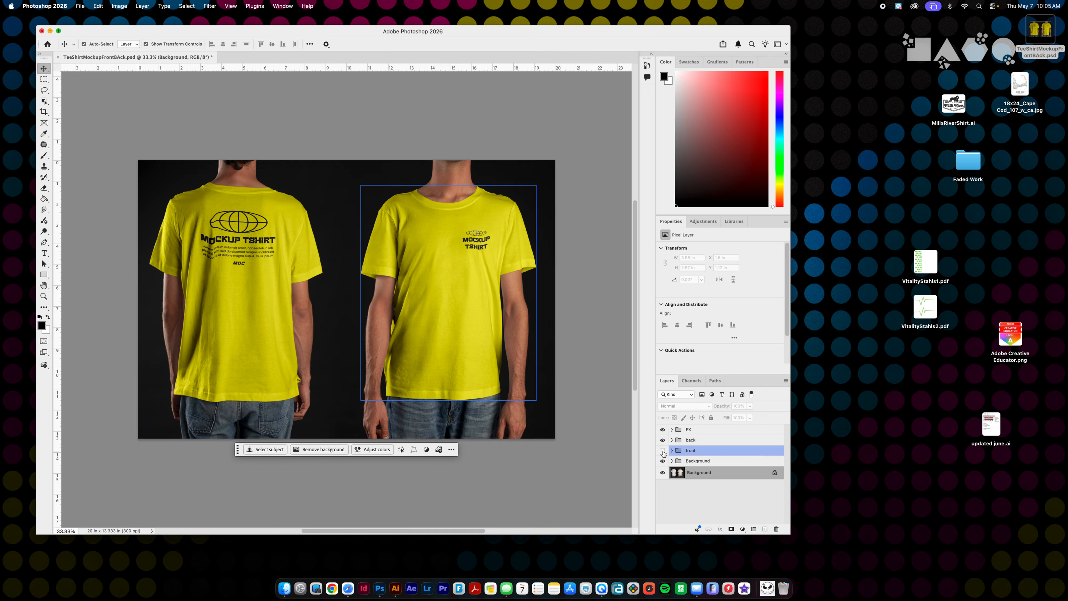
{"action": "left_click", "coordinate": [663, 450]}
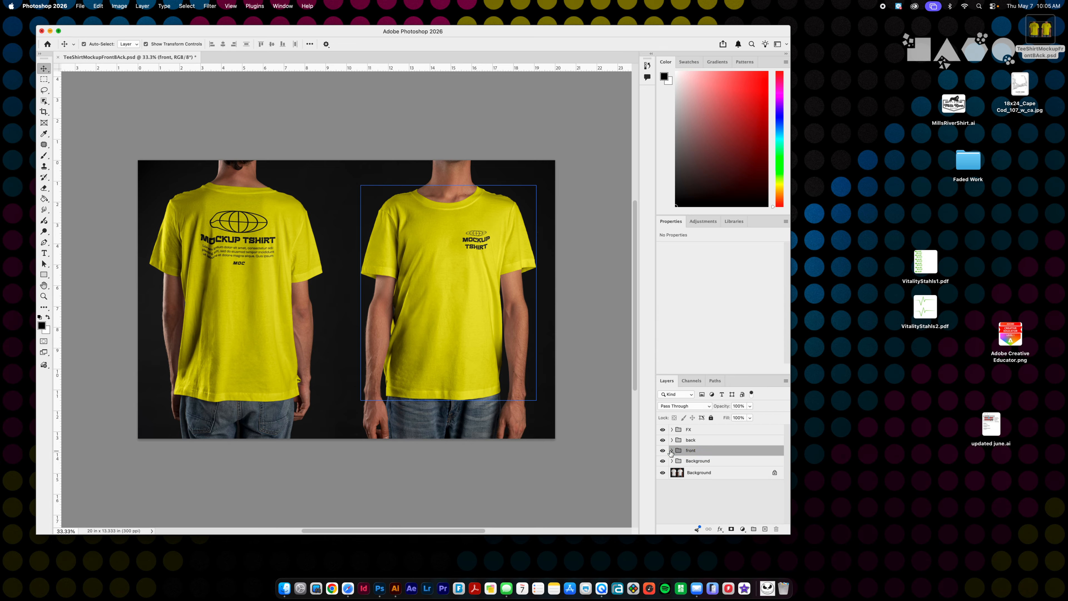
Step: Expand the front group and toggle its Tshirt color layer off and on to examine its effect
{"action": "left_click", "coordinate": [671, 450]}
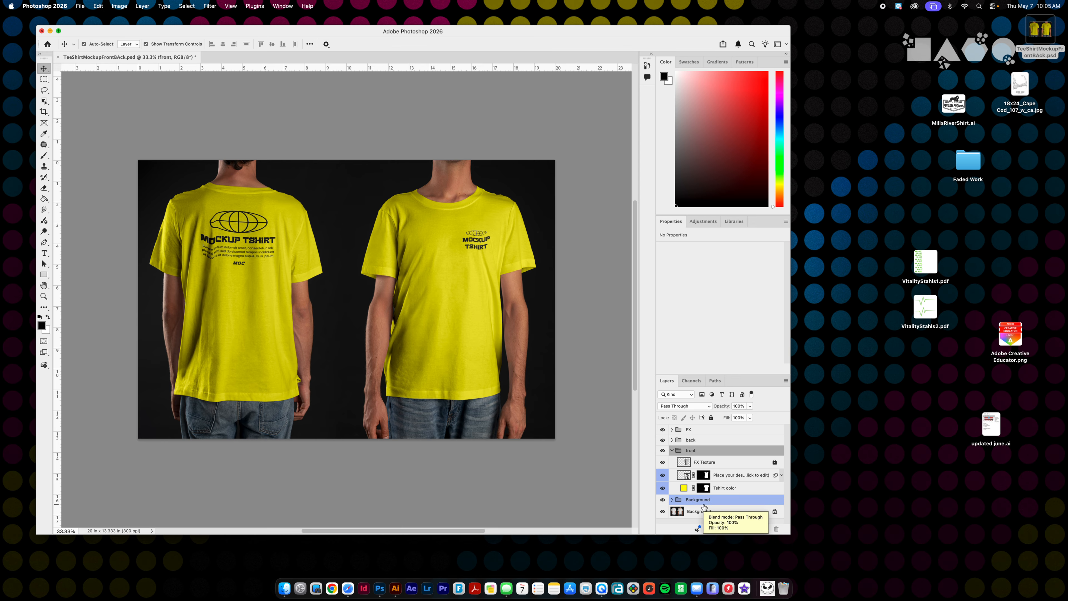
{"action": "left_click", "coordinate": [663, 488]}
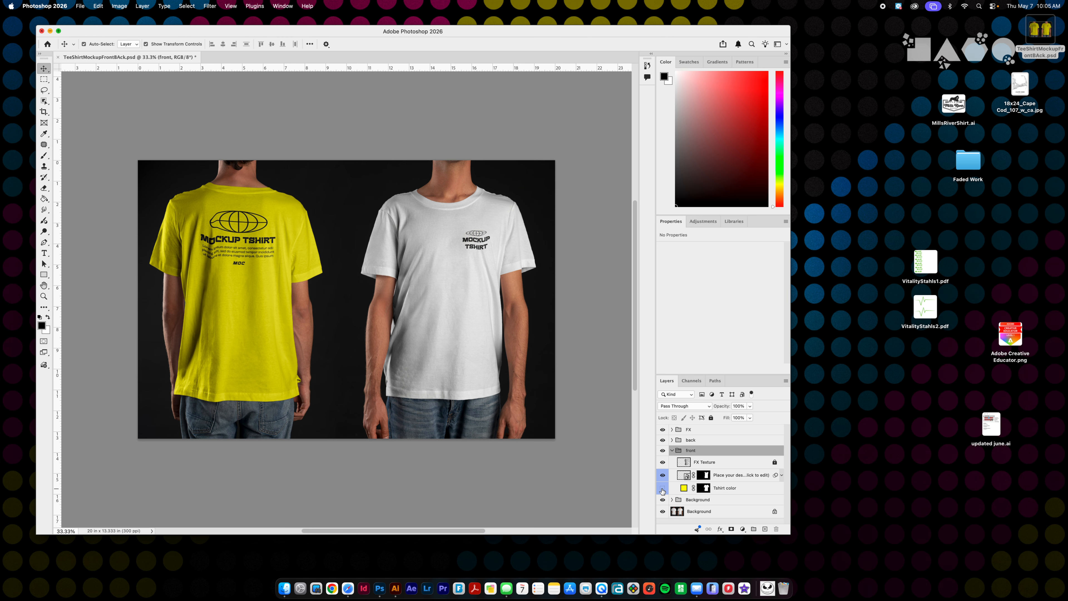
{"action": "left_click", "coordinate": [663, 488]}
{"action": "left_click", "coordinate": [683, 490]}
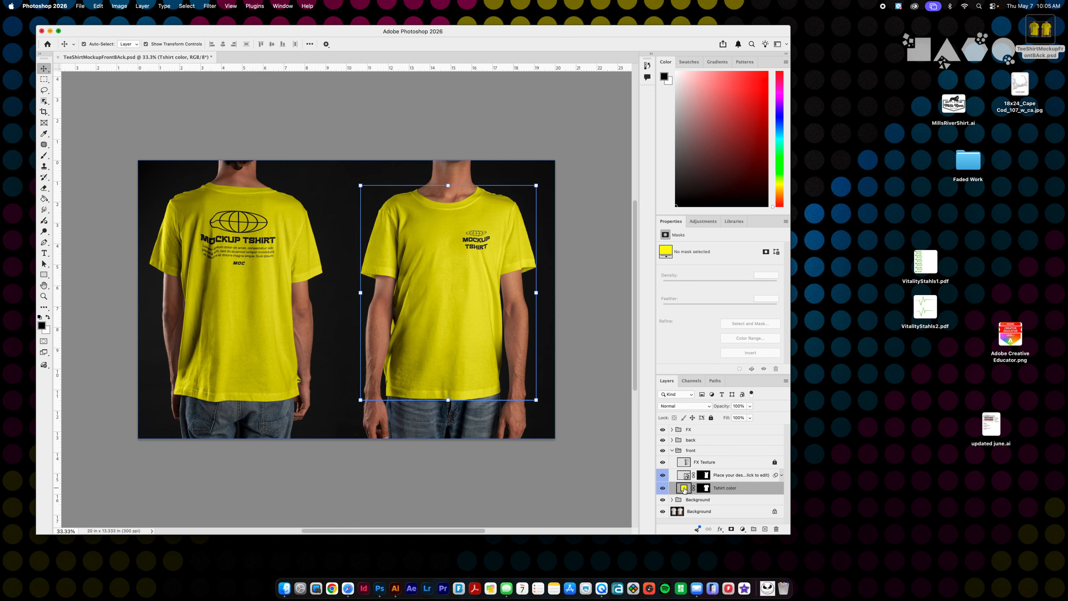
{"action": "left_click", "coordinate": [705, 489]}
{"action": "left_click", "coordinate": [683, 487]}
{"action": "double_click", "coordinate": [684, 488]}
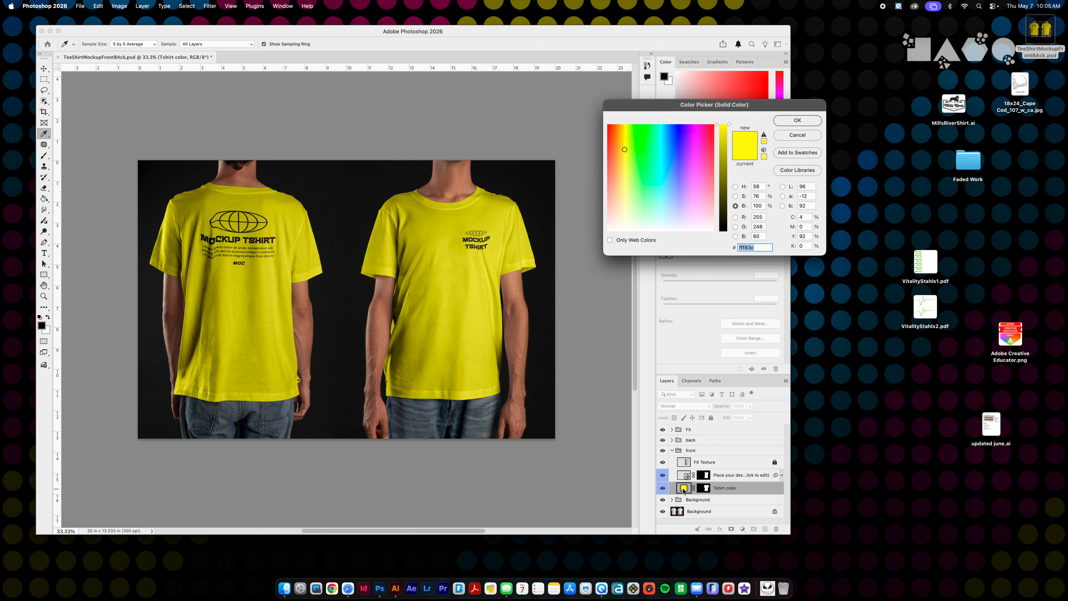
{"action": "mouse_move", "coordinate": [671, 161]}
{"action": "left_mouse_down"}
{"action": "mouse_move", "coordinate": [678, 141]}
{"action": "mouse_move", "coordinate": [670, 168]}
{"action": "left_mouse_up"}
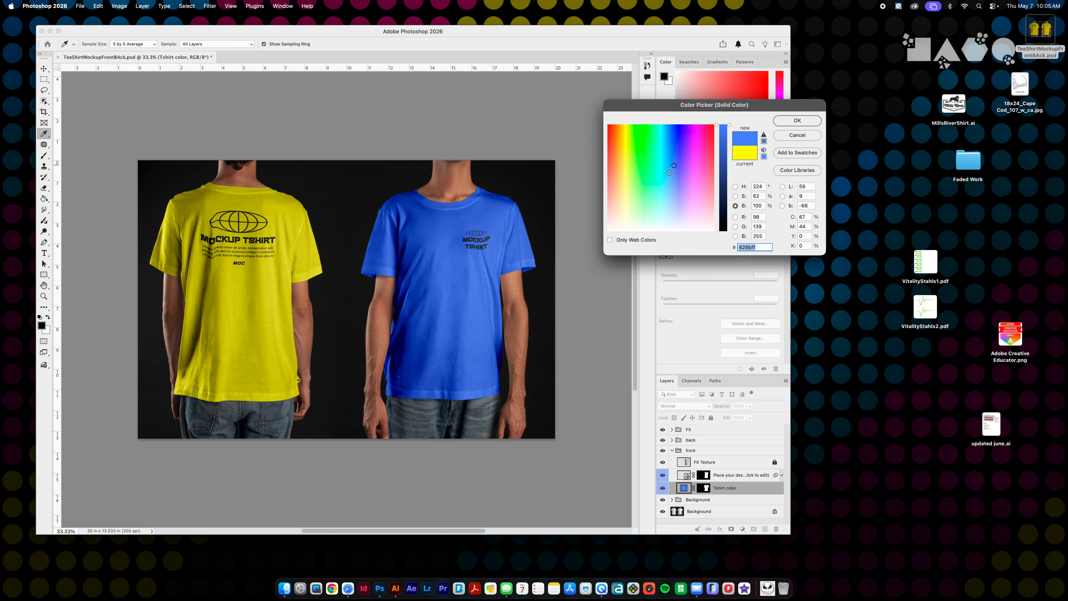
{"action": "left_click", "coordinate": [794, 136]}
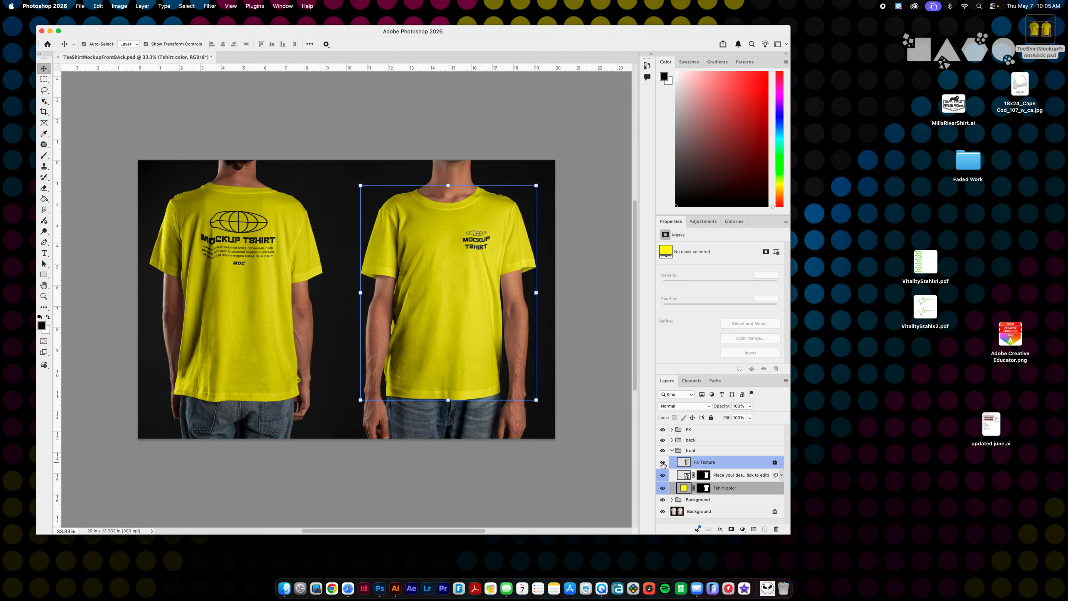
{"action": "double_click", "coordinate": [684, 487]}
{"action": "left_click", "coordinate": [648, 181]}
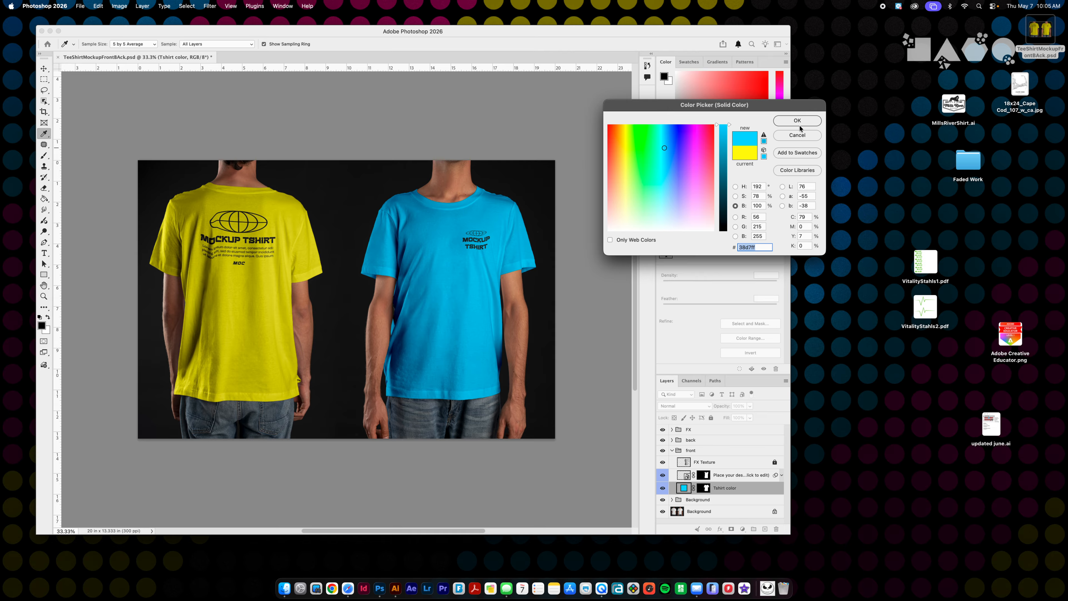
{"action": "left_click", "coordinate": [796, 135]}
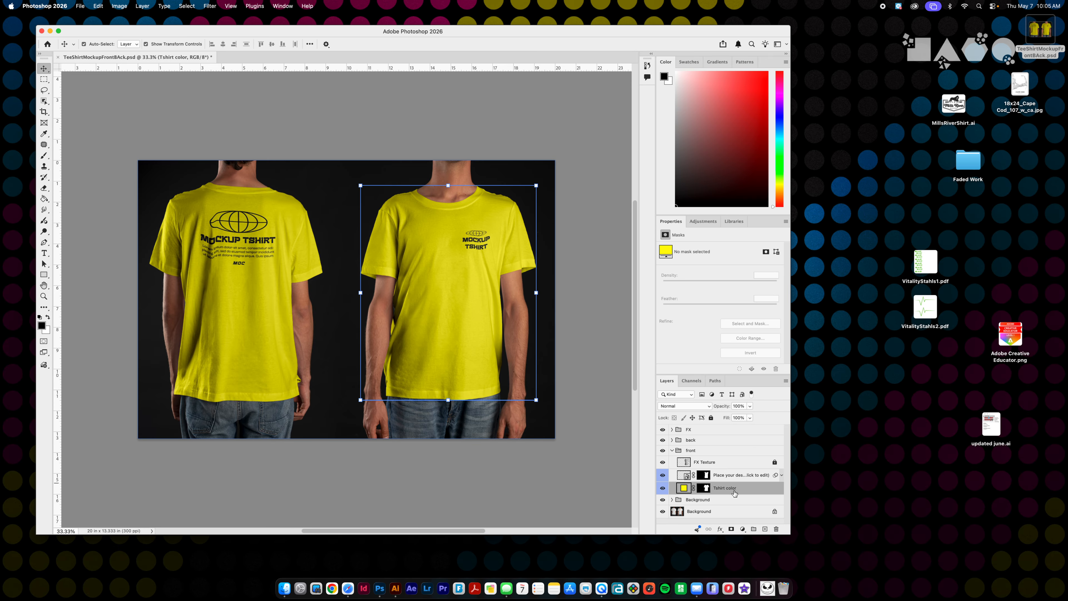
Step: Open the contents of the front group's "Place your design here" smart object for editing
{"action": "left_click", "coordinate": [734, 474]}
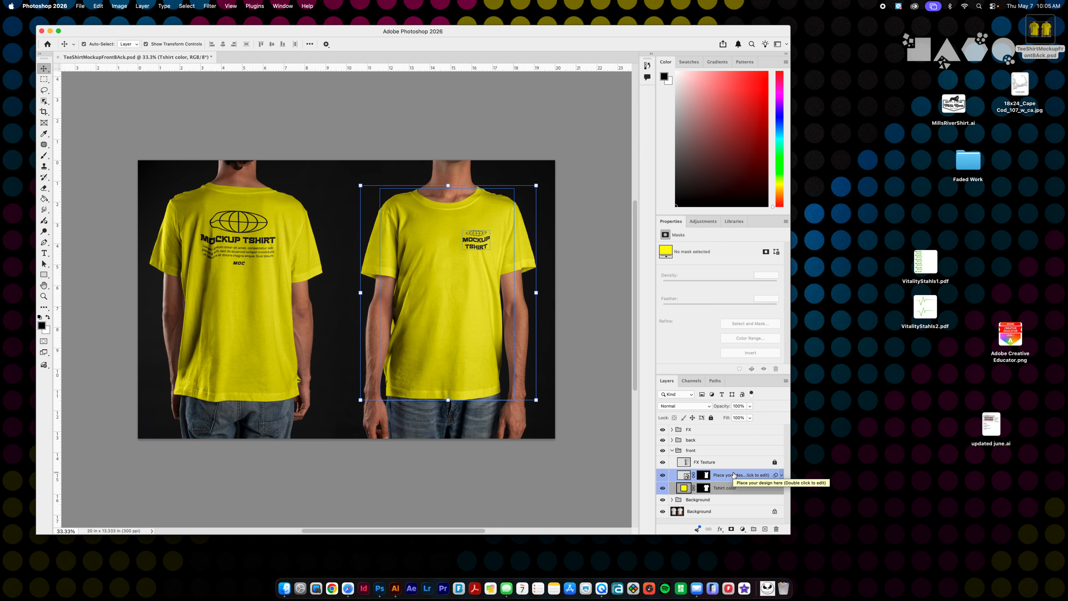
{"action": "double_click", "coordinate": [733, 476]}
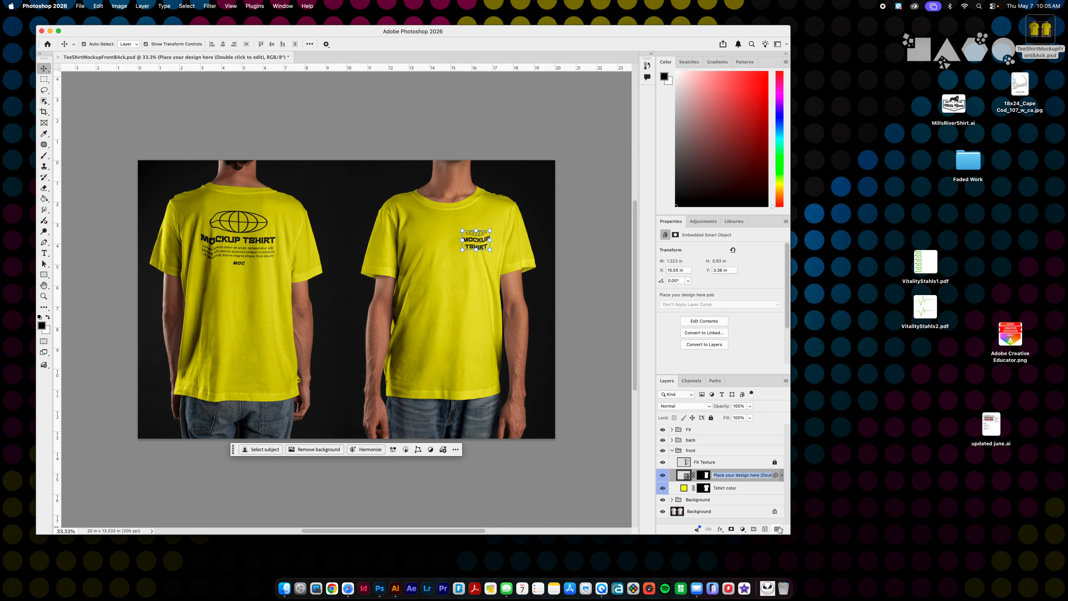
{"action": "key", "text": "Return"}
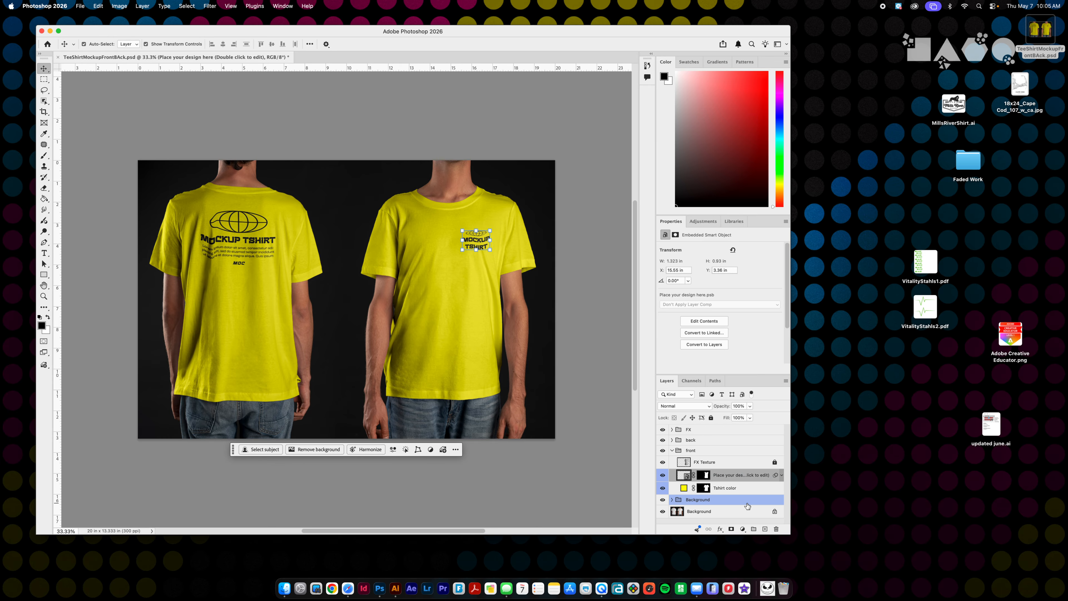
{"action": "double_click", "coordinate": [685, 475]}
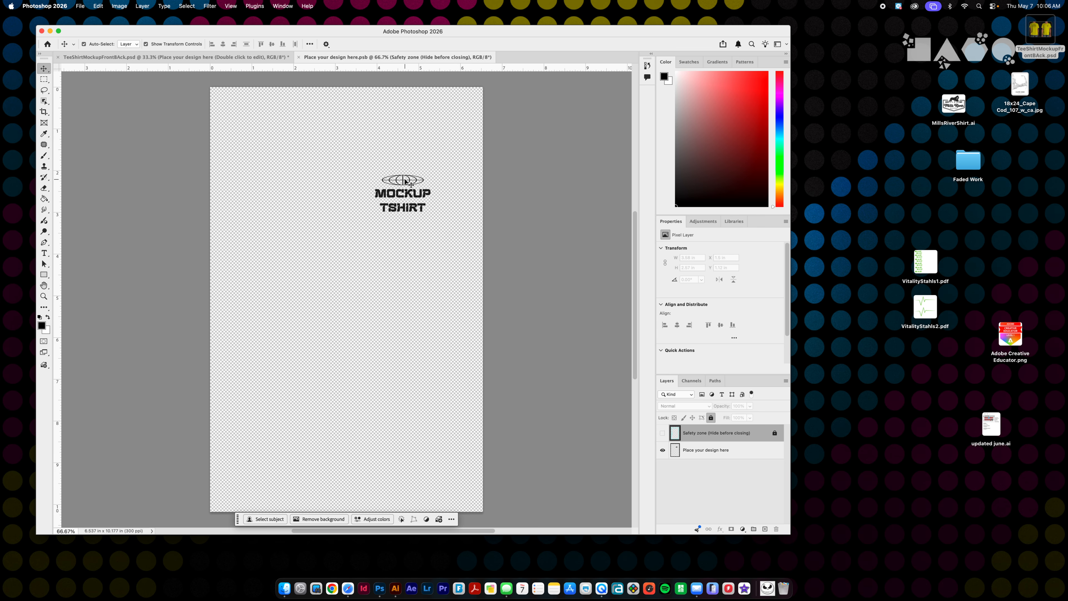
Step: Delete the MOCKUP TSHIRT placeholder artwork and place MillsRiverShirt.ai on the canvas as a smart object
{"action": "left_click", "coordinate": [405, 194]}
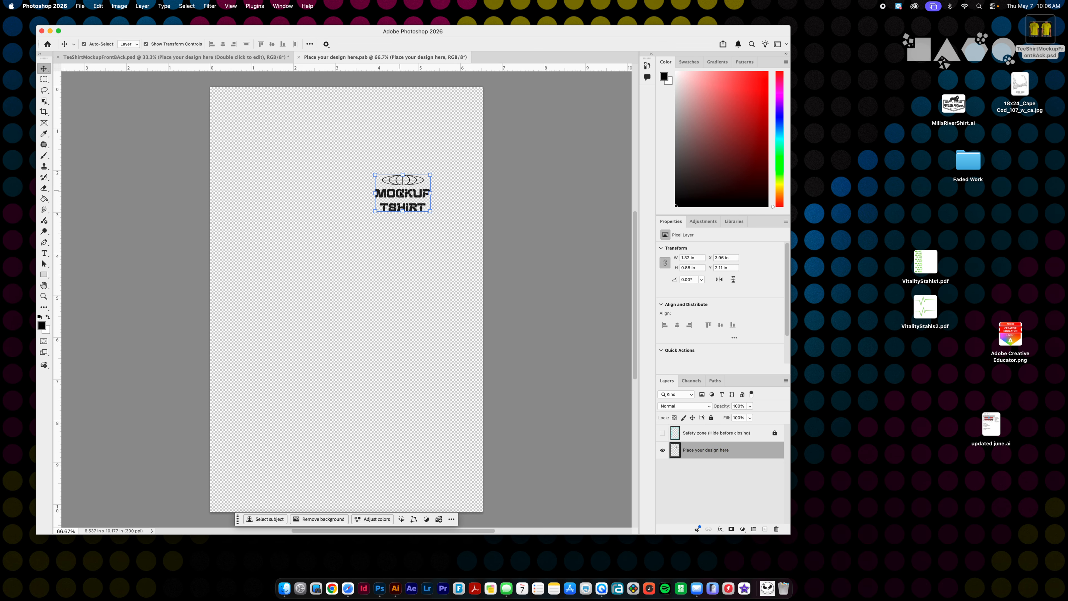
{"action": "key", "text": "Delete"}
{"action": "left_click_drag", "start_coordinate": [959, 106], "coordinate": [361, 231]}
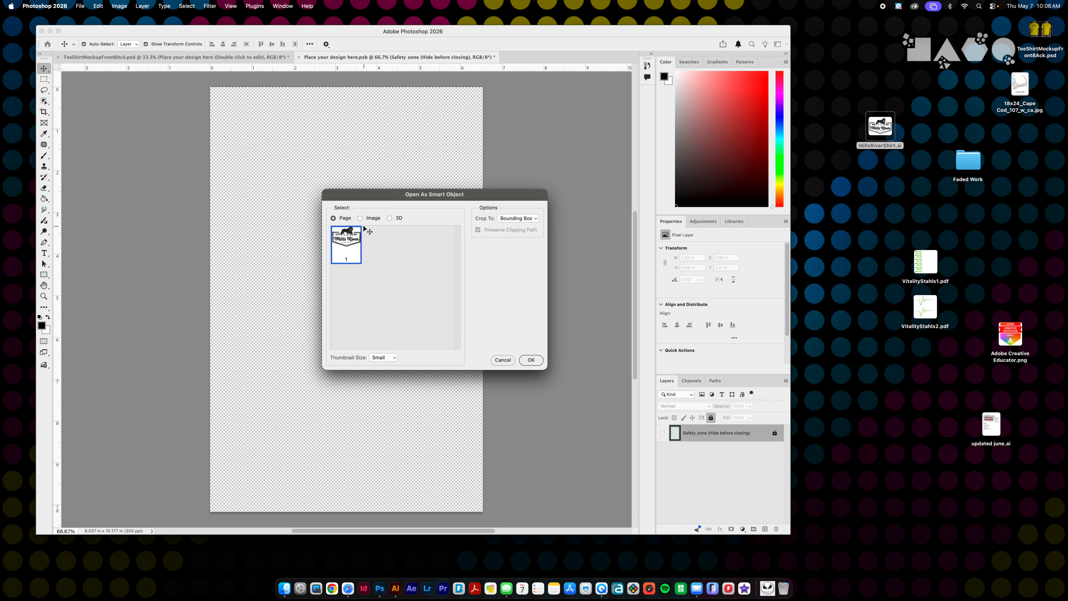
{"action": "left_click", "coordinate": [532, 361]}
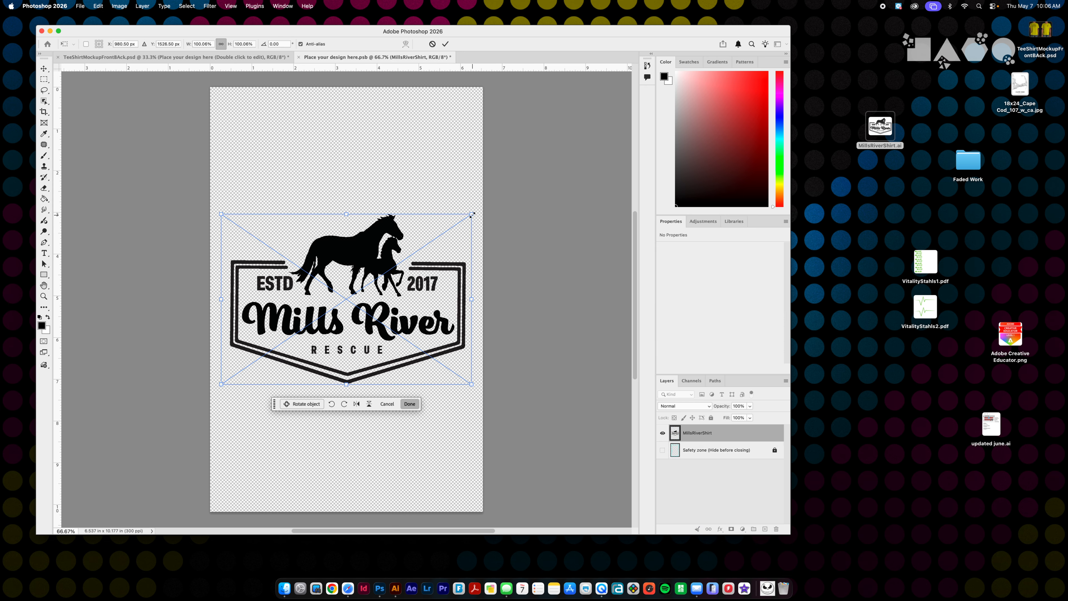
Step: Scale the Mills River logo to about 2.3 in wide at the chest position, save the smart object and return to the mockup
{"action": "left_click_drag", "start_coordinate": [471, 215], "coordinate": [405, 191]}
{"action": "key", "text": "Return"}
{"action": "key", "text": "super+s"}
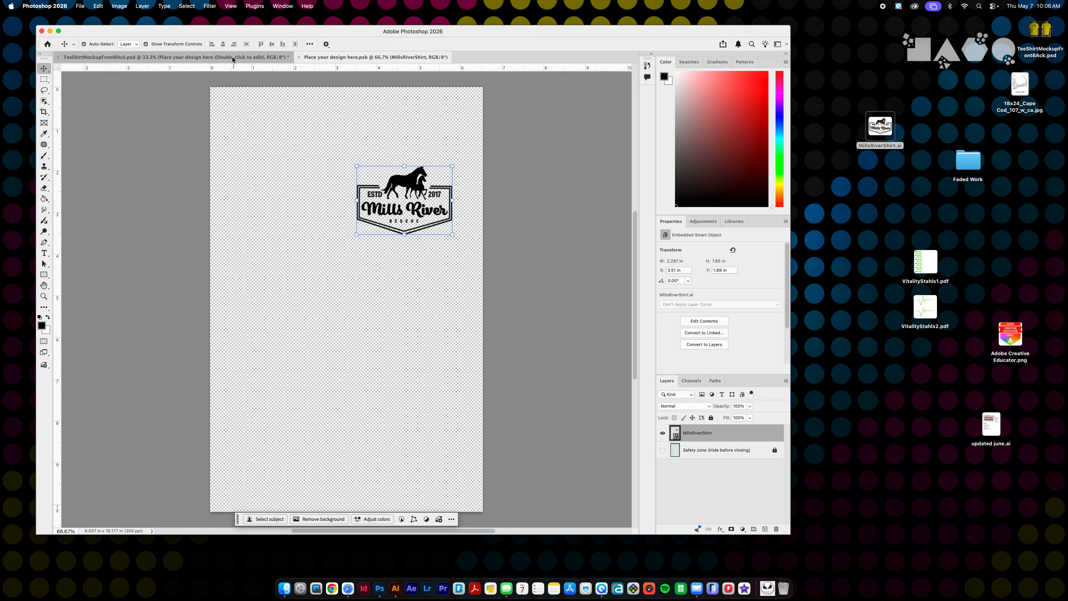
{"action": "left_click", "coordinate": [233, 57]}
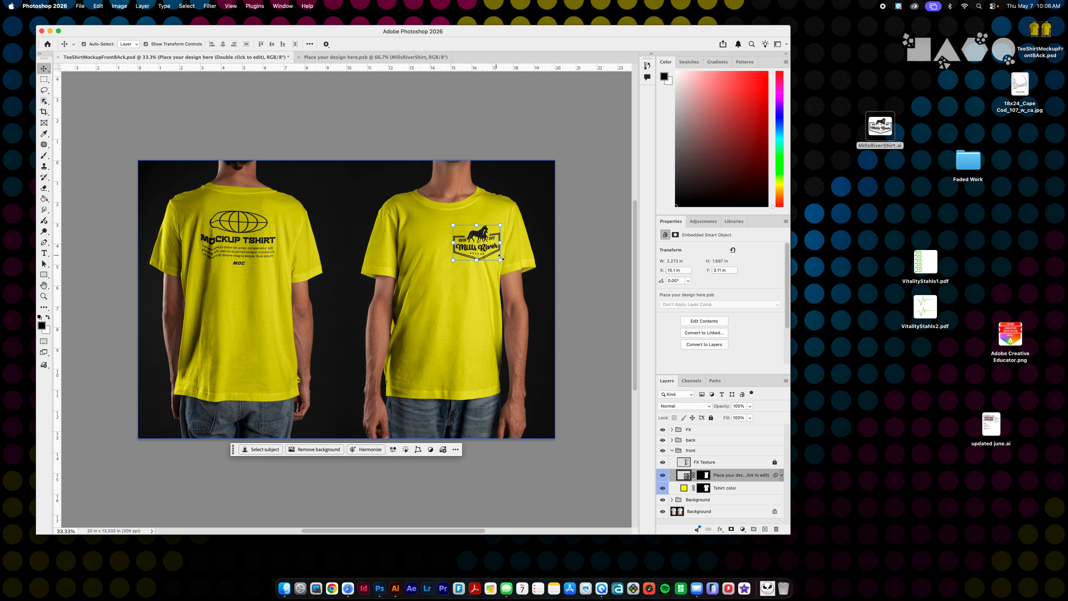
Step: Reopen the front design, reduce the logo to about 1.98 in wide nearer the shirt's centre, save and return to the mockup
{"action": "left_click", "coordinate": [331, 58]}
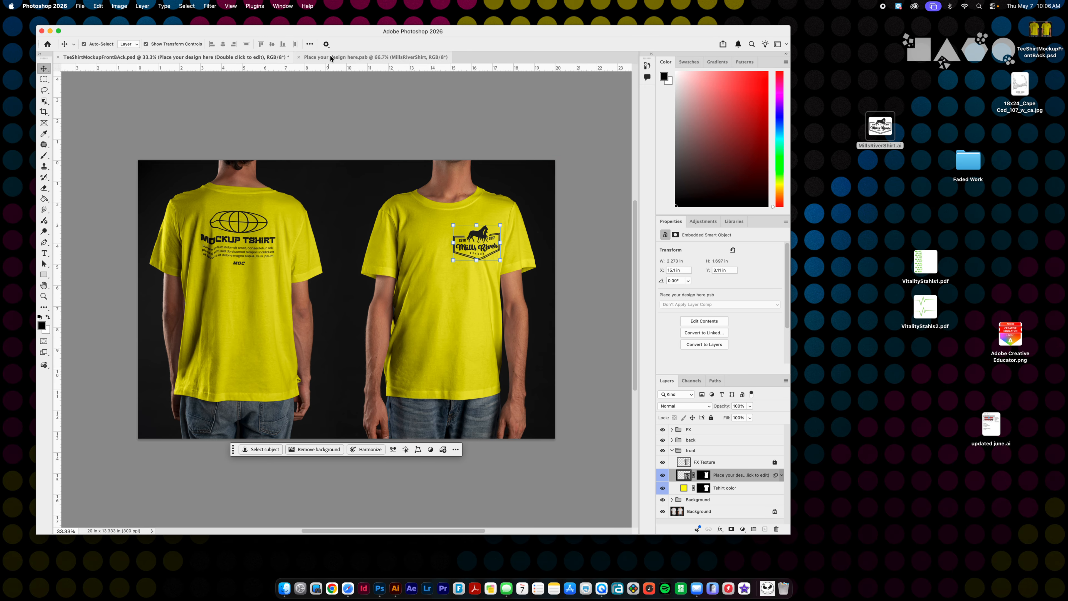
{"action": "mouse_move", "coordinate": [421, 189]}
{"action": "left_mouse_down"}
{"action": "mouse_move", "coordinate": [410, 189]}
{"action": "mouse_move", "coordinate": [437, 171]}
{"action": "mouse_move", "coordinate": [429, 175]}
{"action": "left_mouse_up"}
{"action": "key", "text": "Return"}
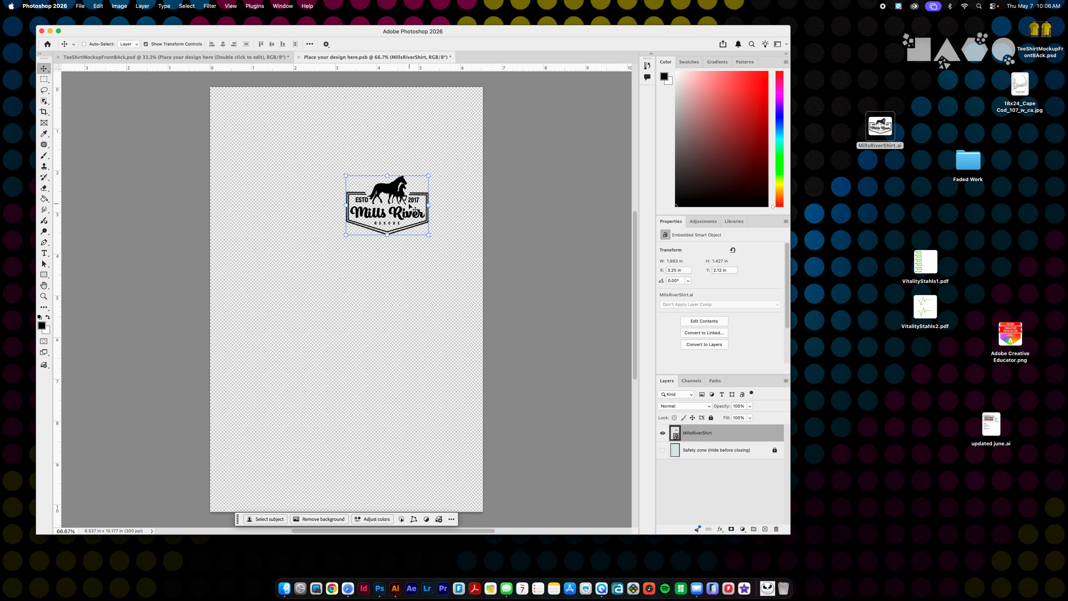
{"action": "key", "text": "super+s"}
{"action": "left_click", "coordinate": [227, 54]}
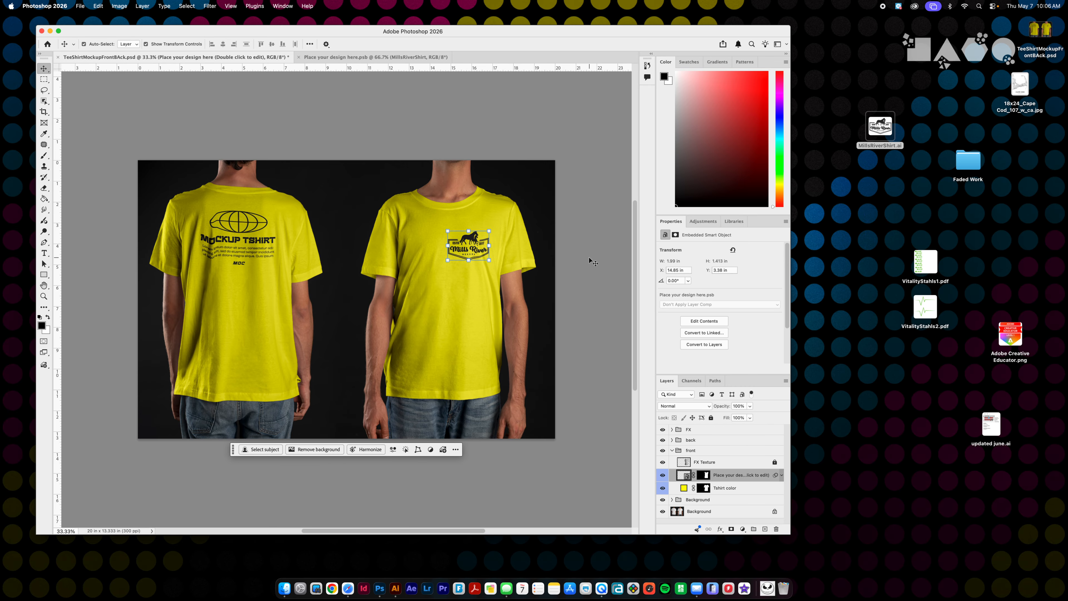
Step: Collapse the front group and open the contents of the back group's "Place your design here" smart object
{"action": "left_click", "coordinate": [677, 451]}
{"action": "left_click", "coordinate": [671, 450]}
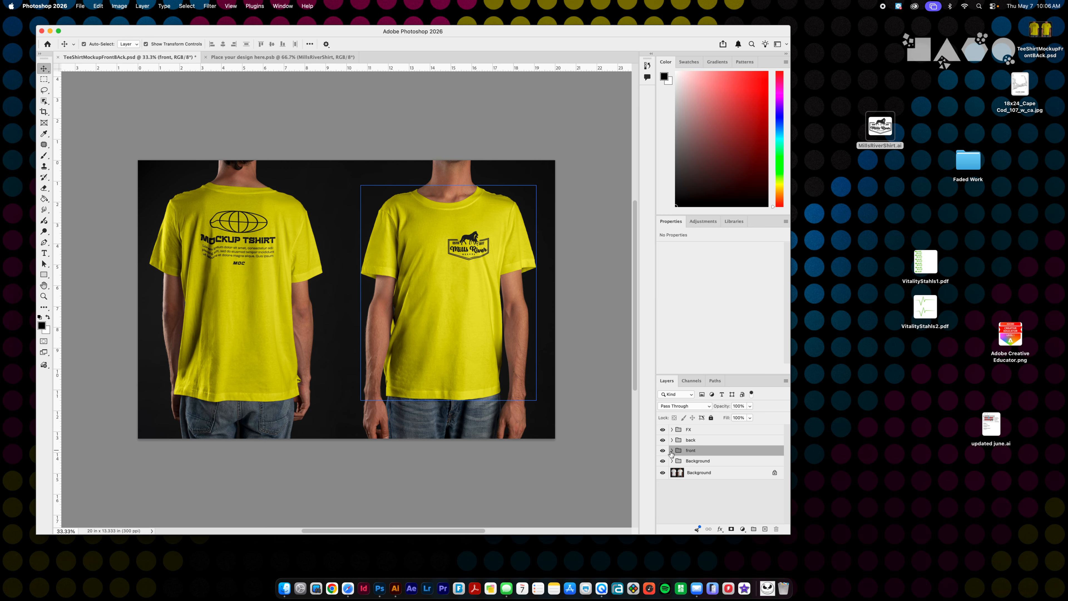
{"action": "left_click", "coordinate": [672, 440]}
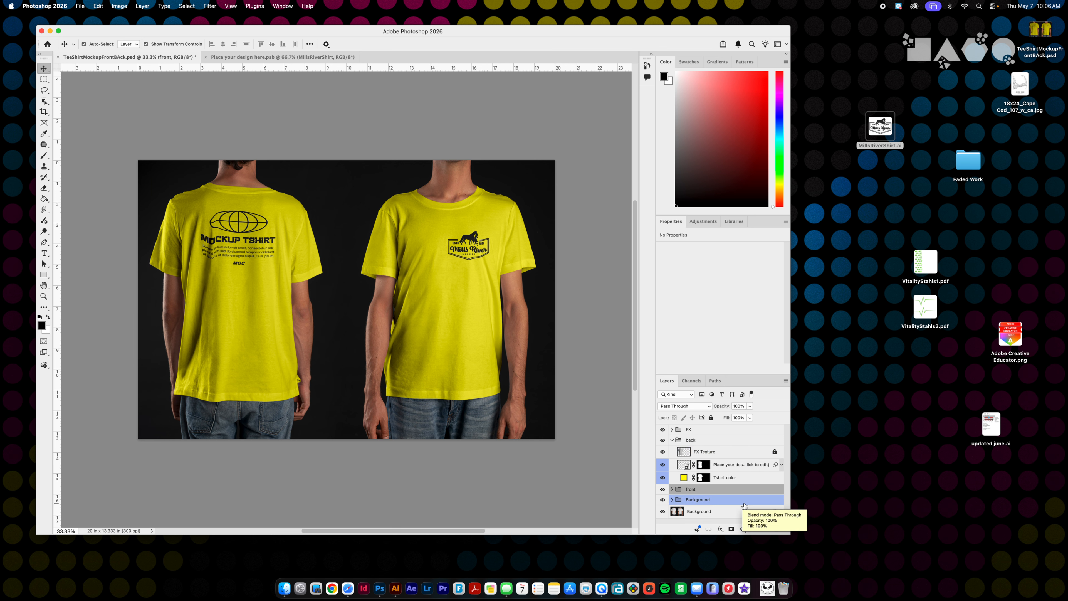
{"action": "double_click", "coordinate": [681, 465]}
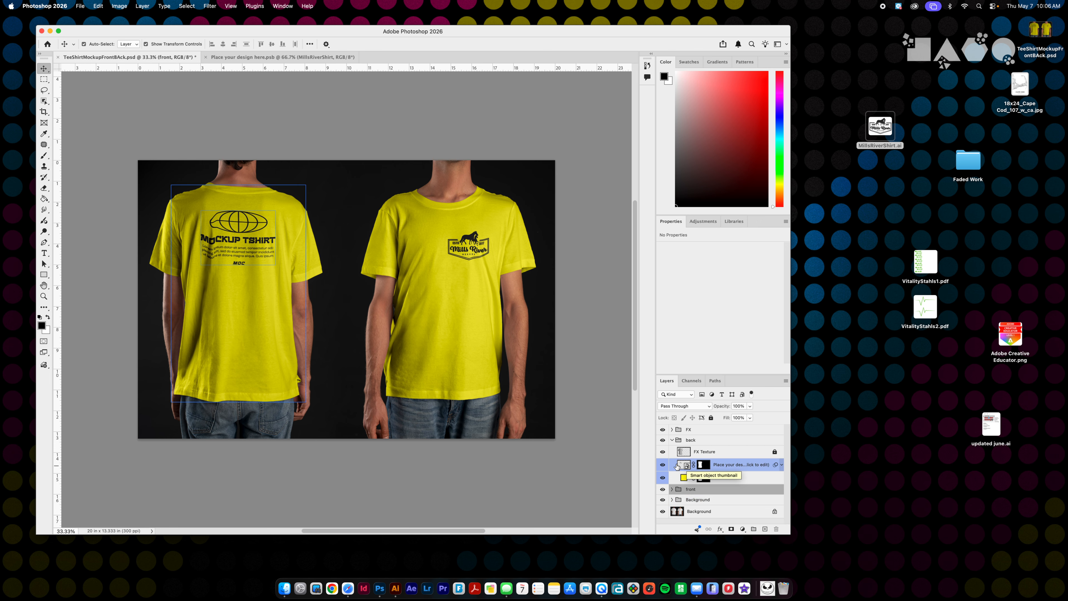
{"action": "left_click", "coordinate": [366, 208]}
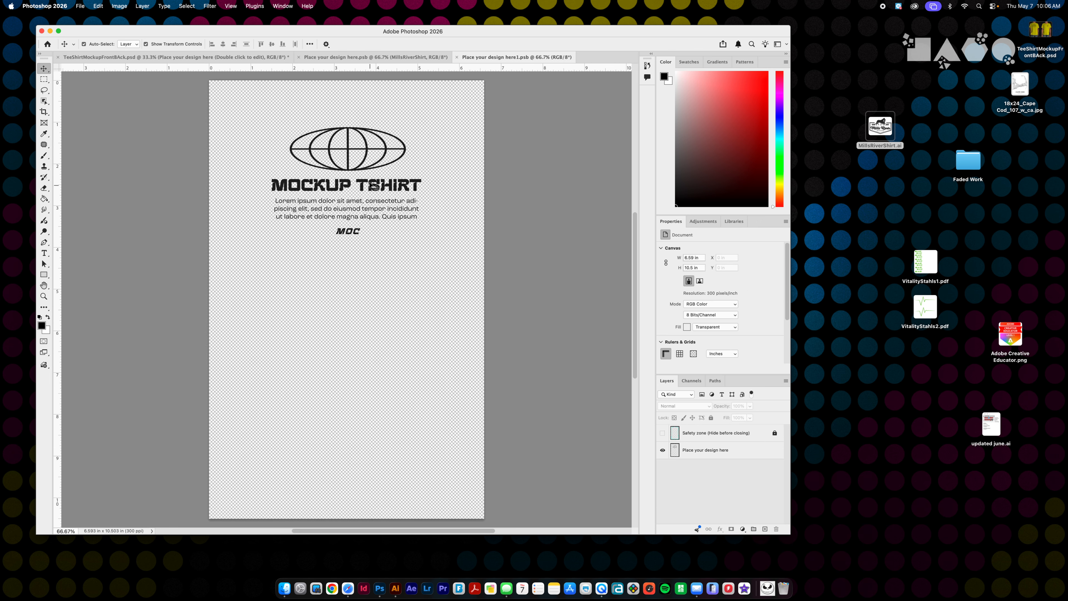
Step: Delete the placeholder design layer in the back smart object and place MillsRiverShirt.ai on its canvas as a smart object
{"action": "left_click", "coordinate": [709, 451]}
{"action": "key", "text": "Delete"}
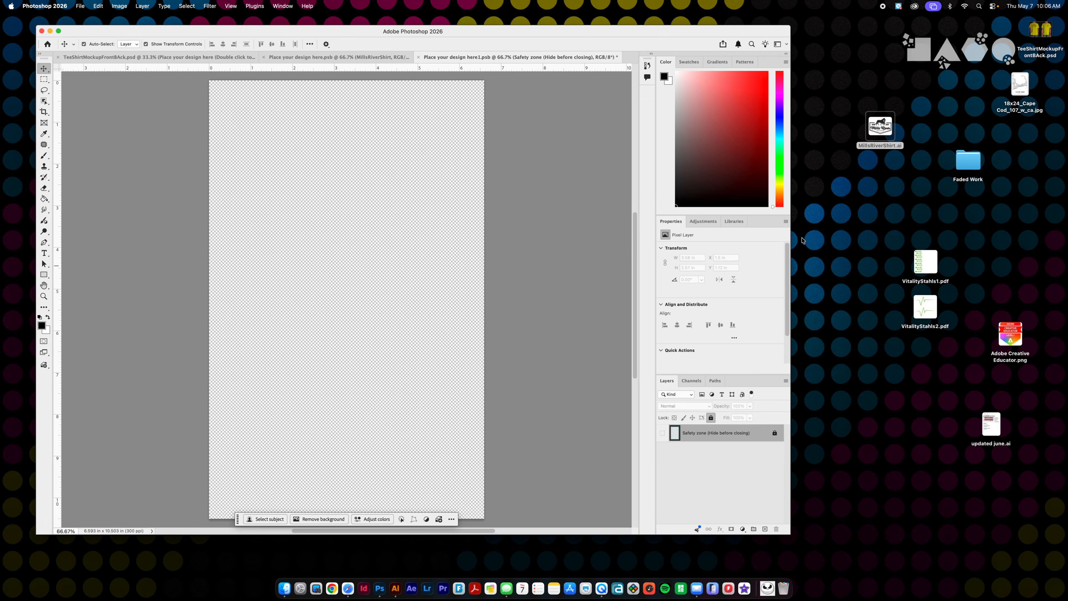
{"action": "left_click_drag", "start_coordinate": [880, 126], "coordinate": [330, 263]}
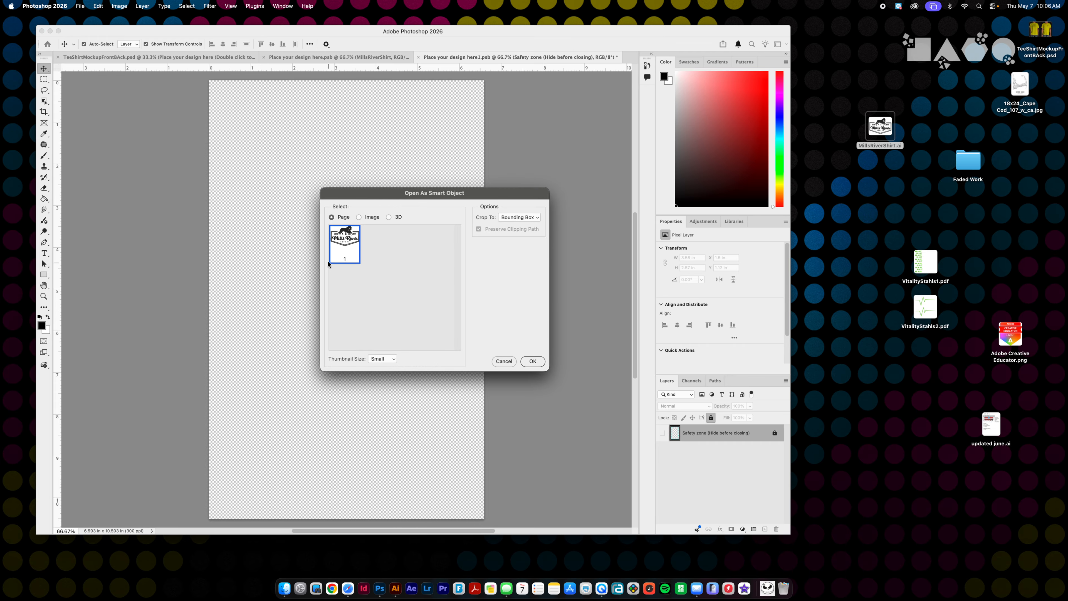
{"action": "left_click", "coordinate": [541, 362]}
Step: Scale the Mills River logo to about 4.8 in wide, move it to the upper back area and save the smart object
{"action": "left_click_drag", "start_coordinate": [471, 217], "coordinate": [449, 234]}
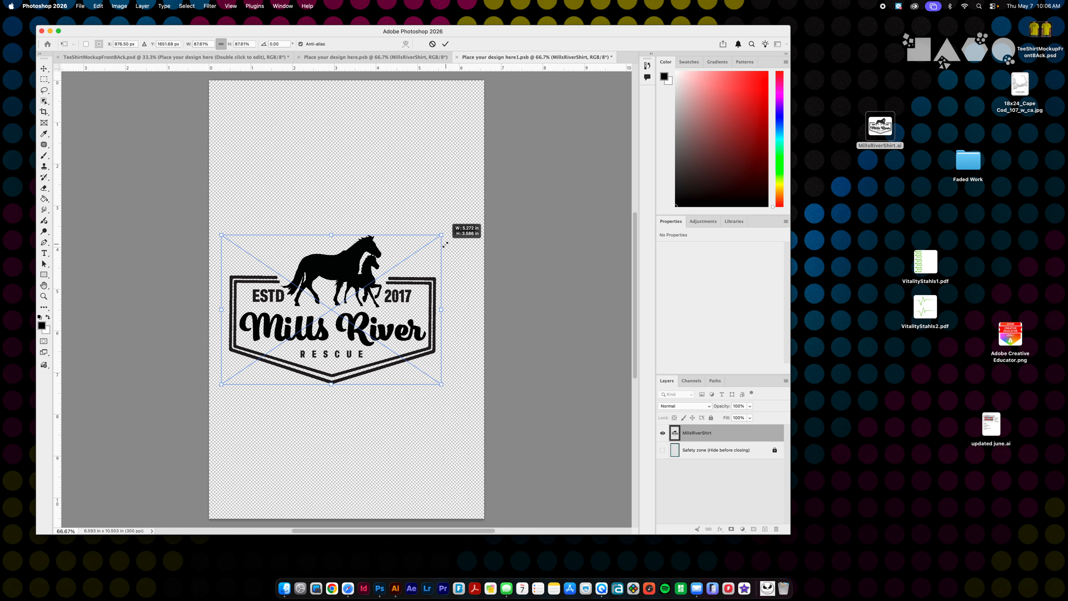
{"action": "key", "text": "Return"}
{"action": "left_click_drag", "start_coordinate": [346, 282], "coordinate": [359, 178]}
{"action": "key", "text": "super+s"}
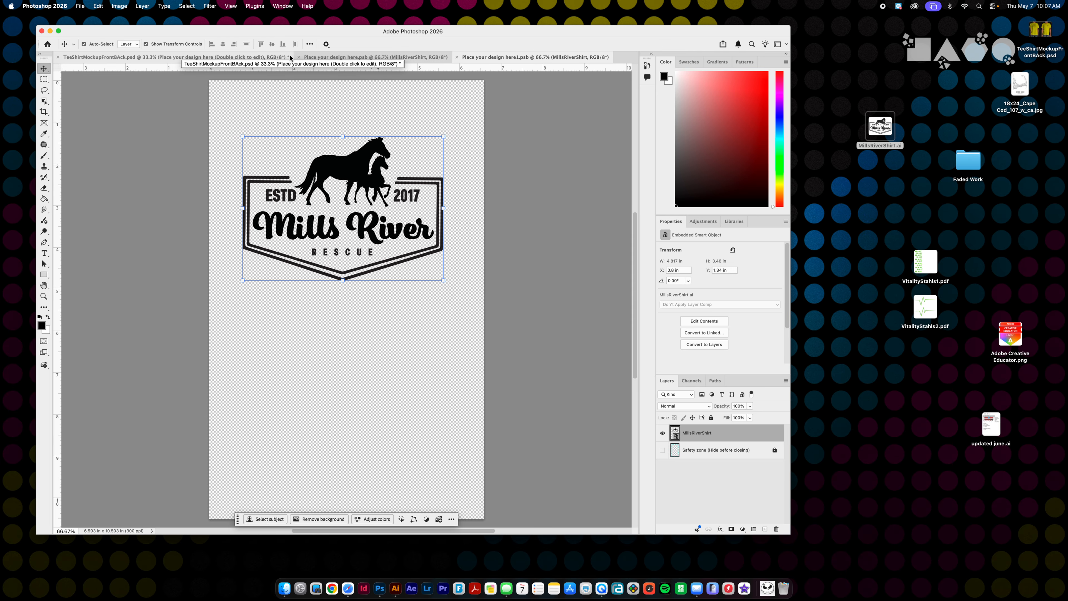
Step: Close the front design's smart object document and return to the T-shirt mockup
{"action": "left_click", "coordinate": [358, 57]}
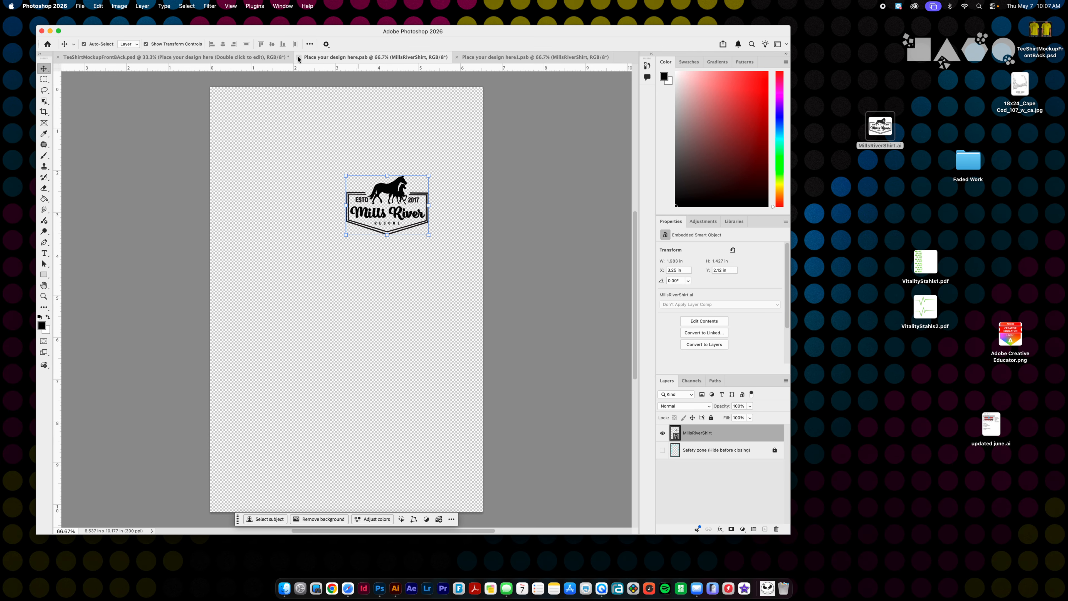
{"action": "left_click", "coordinate": [298, 57]}
{"action": "left_click", "coordinate": [251, 56]}
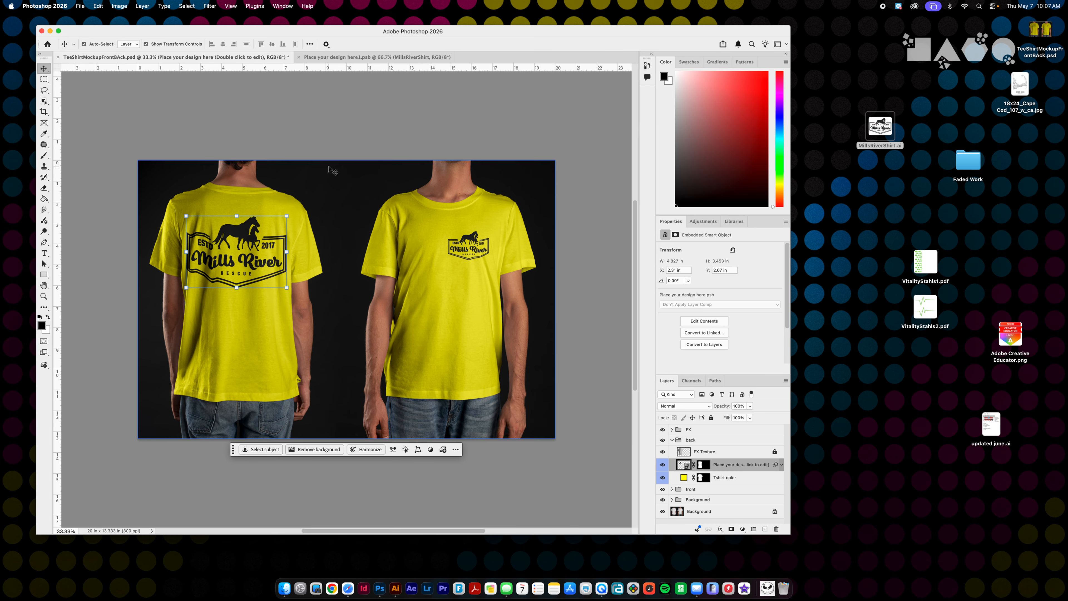
Step: Go back to the back design's document and reduce the Mills River logo to about 4.1 in wide
{"action": "left_click", "coordinate": [376, 59]}
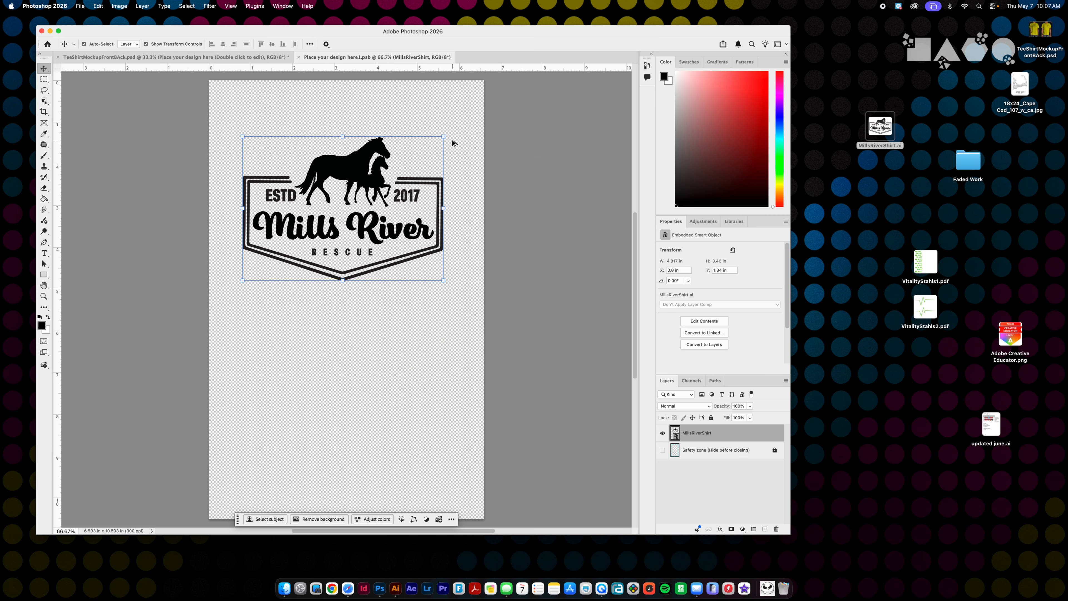
{"action": "mouse_move", "coordinate": [443, 137]}
{"action": "left_mouse_down"}
{"action": "mouse_move", "coordinate": [456, 135]}
{"action": "mouse_move", "coordinate": [447, 143]}
{"action": "left_mouse_up"}
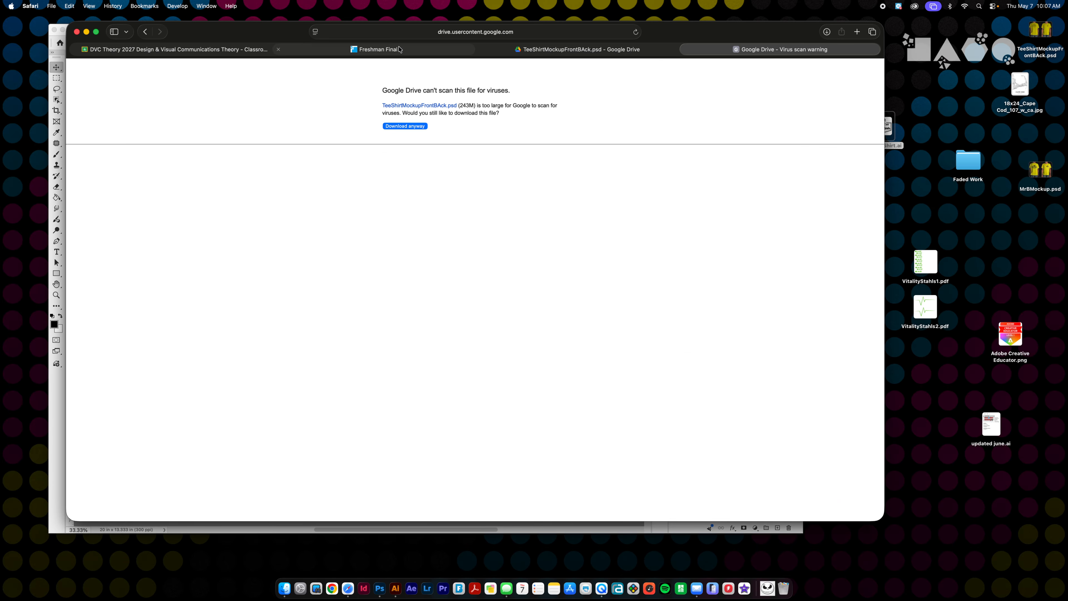
Step: Switch to Safari, view the Mockups resource page on the Design + Visual Communication site, and return to Photoshop
{"action": "left_click", "coordinate": [420, 49]}
{"action": "mouse_move", "coordinate": [639, 70]}
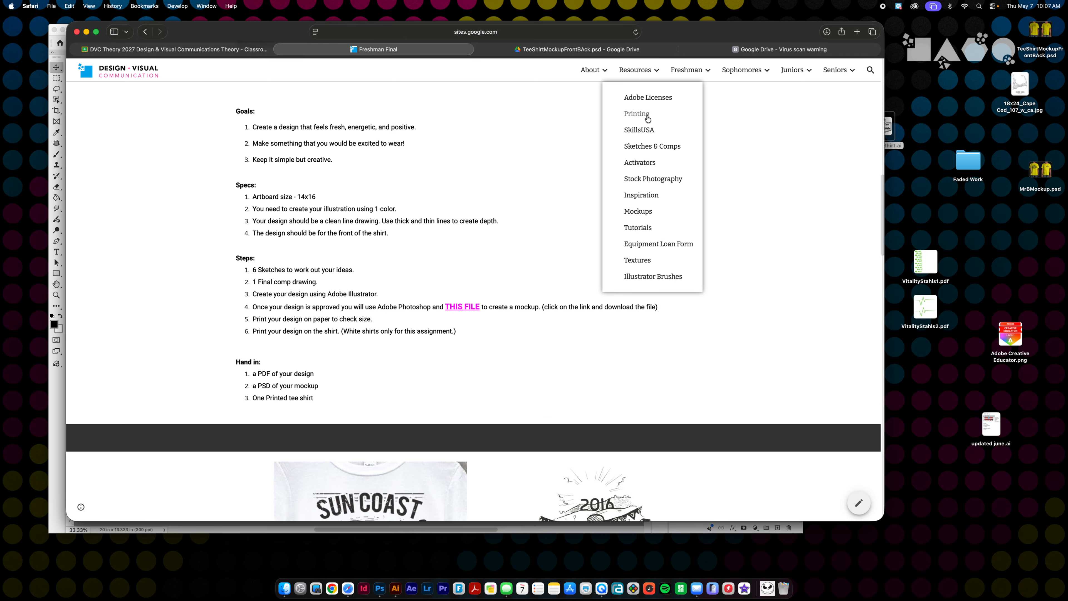
{"action": "left_click", "coordinate": [641, 213]}
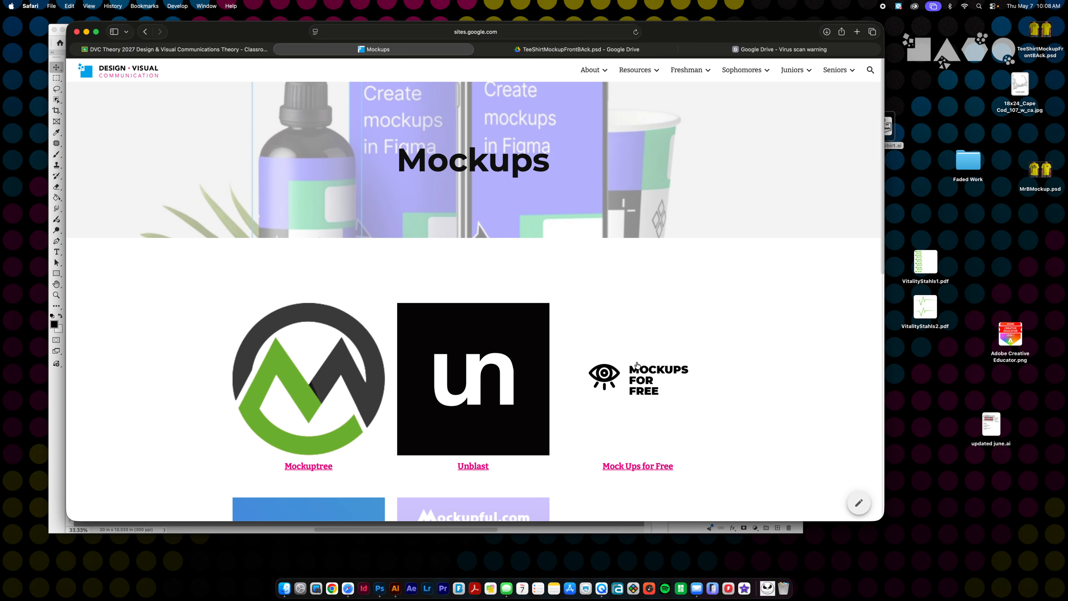
{"action": "key", "text": "super+h"}
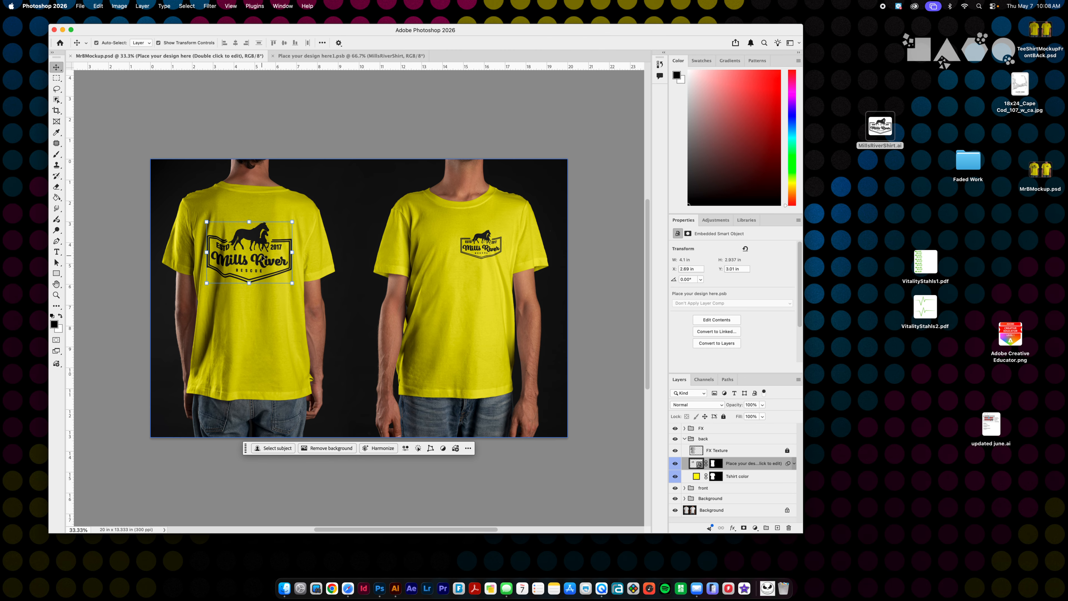
Step: Examine the back logo up close, preview the Color Burn blend mode on its design layer, and review the whole mockup
{"action": "key", "text": "super+plus"}
{"action": "key", "text": "super+plus"}
{"action": "key", "text": "super+plus"}
{"action": "left_click_drag", "start_coordinate": [202, 220], "coordinate": [479, 254]}
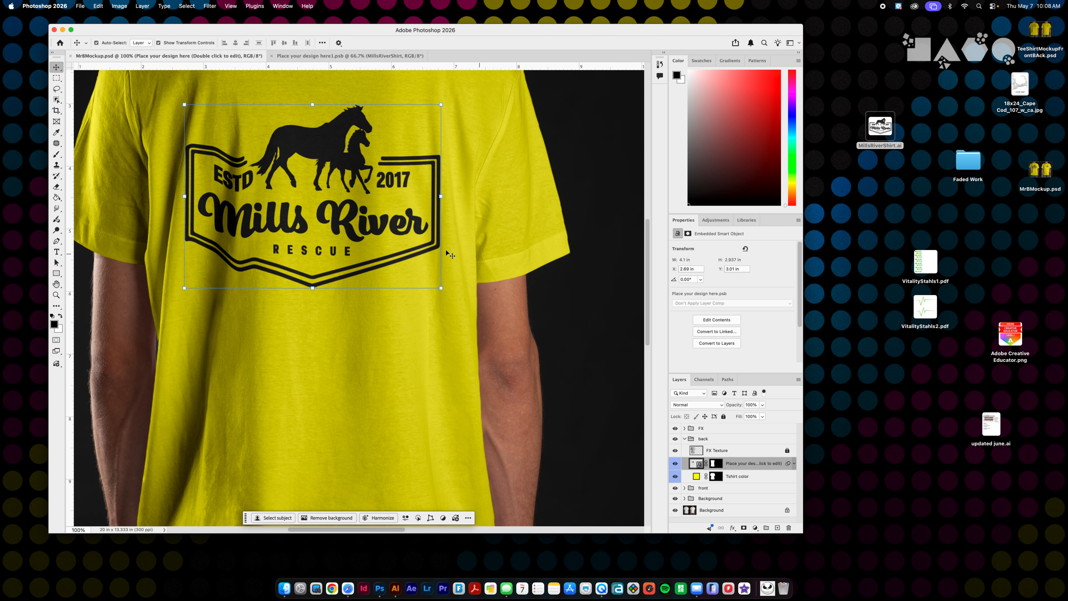
{"action": "left_click", "coordinate": [697, 404]}
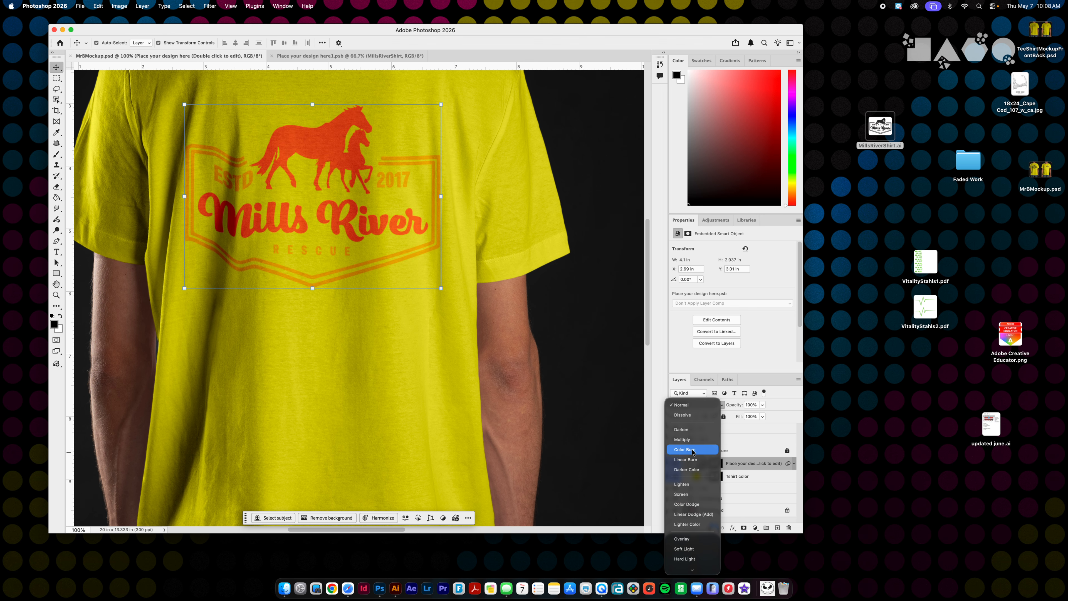
{"action": "left_click", "coordinate": [749, 358]}
{"action": "key", "text": "super+minus"}
{"action": "key", "text": "super+minus"}
{"action": "key", "text": "super+minus"}
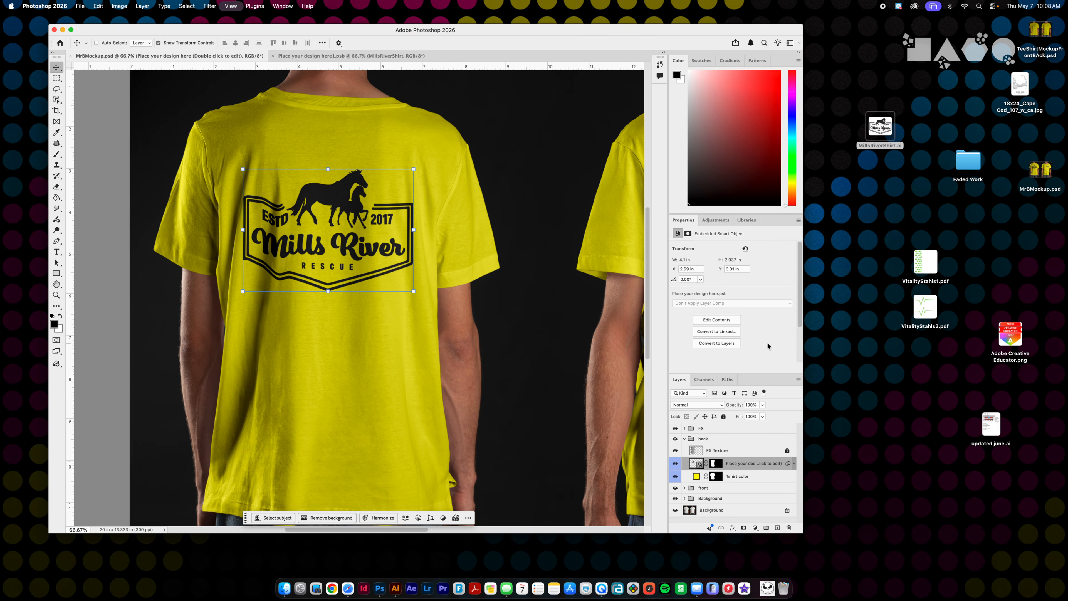
{"action": "left_click_drag", "start_coordinate": [603, 272], "coordinate": [496, 265]}
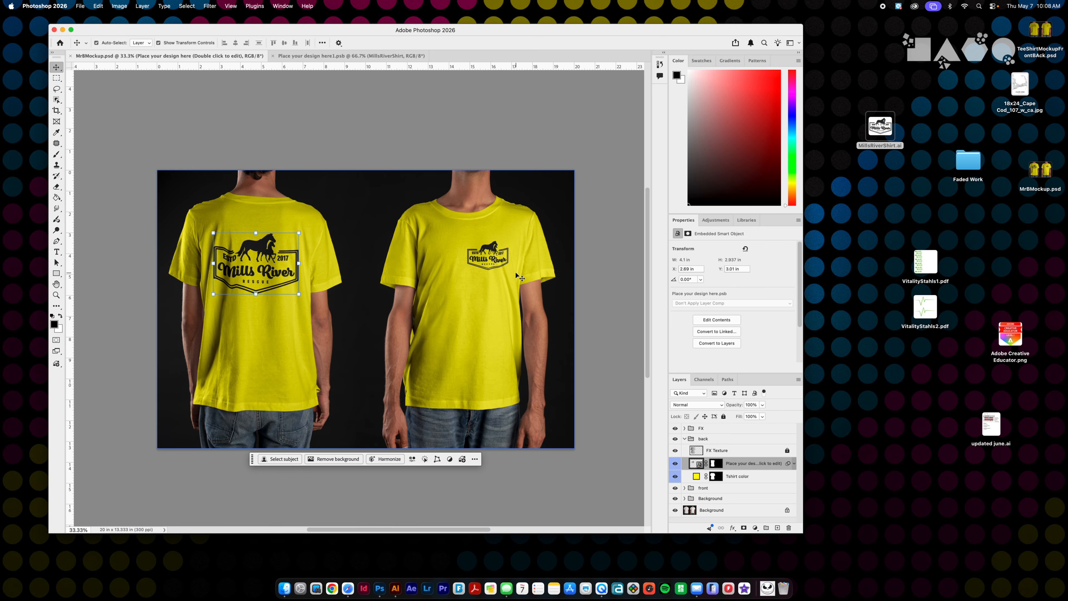